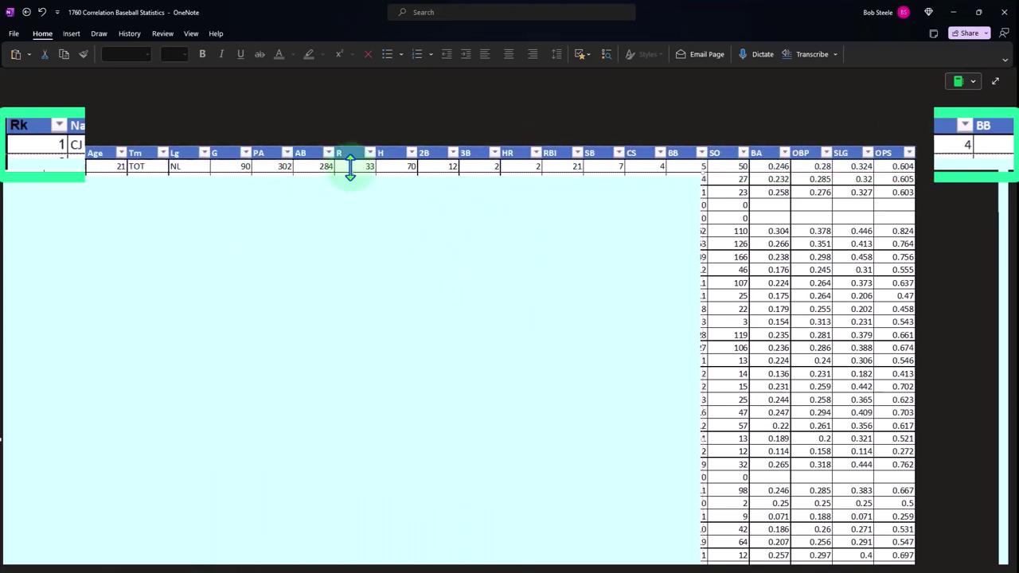
Uncover the Name, Age and BA table, sorted from a 0.500 batting average, beside the stats table
click(346, 220)
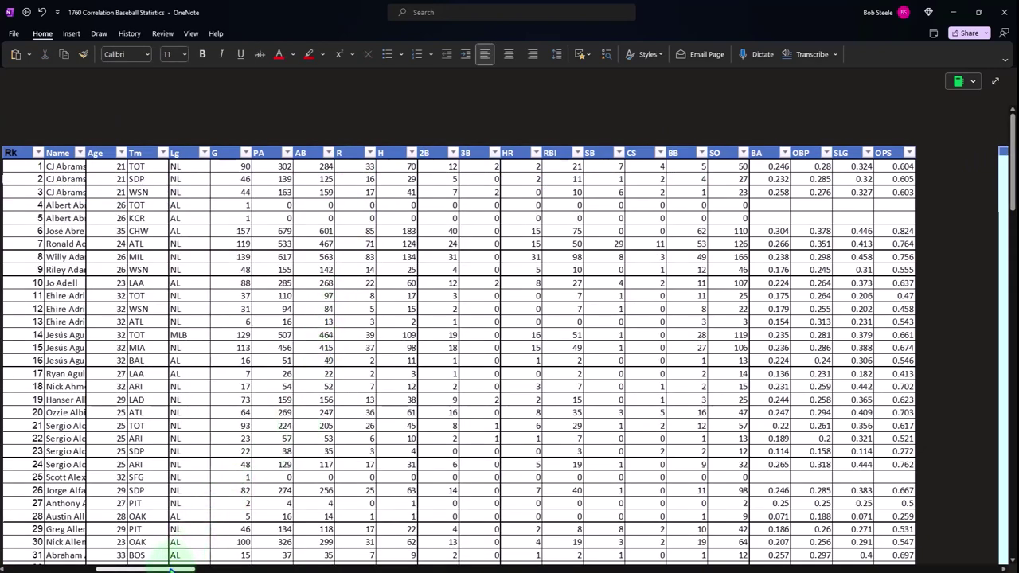
drag(175, 567, 336, 562)
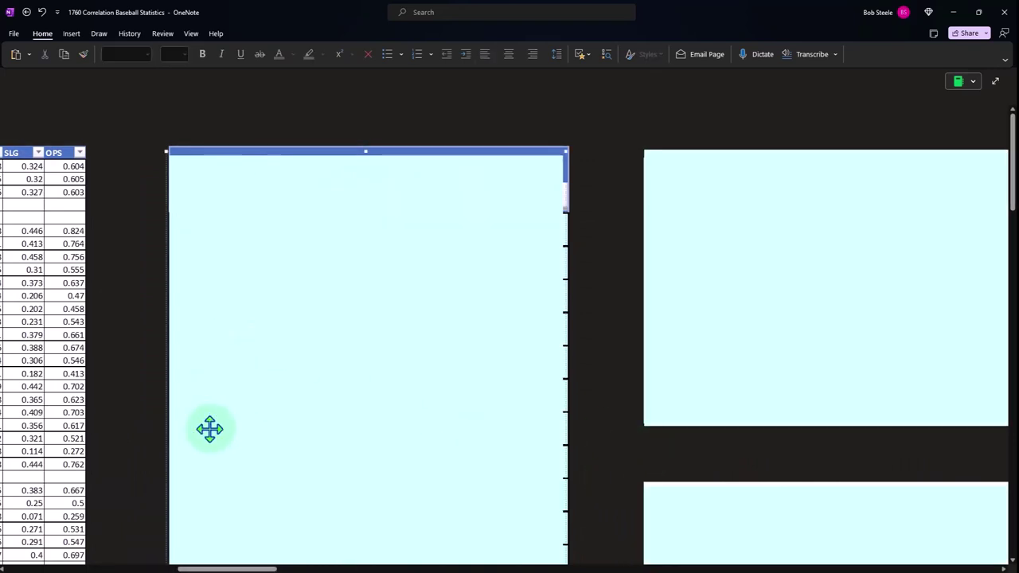
scroll(209, 428, down, 3)
drag(171, 440, 460, 438)
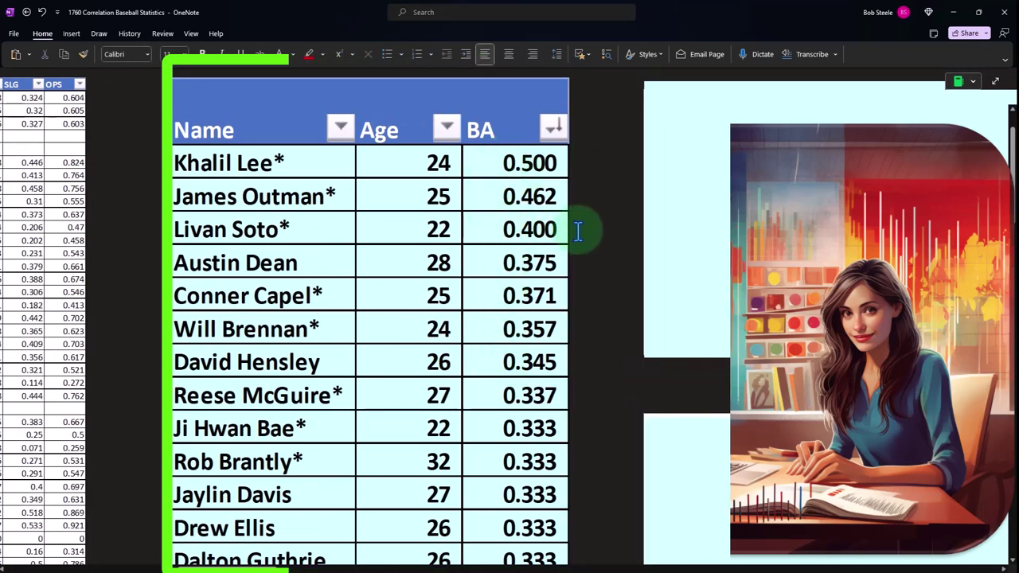
scroll(583, 230, down, 3)
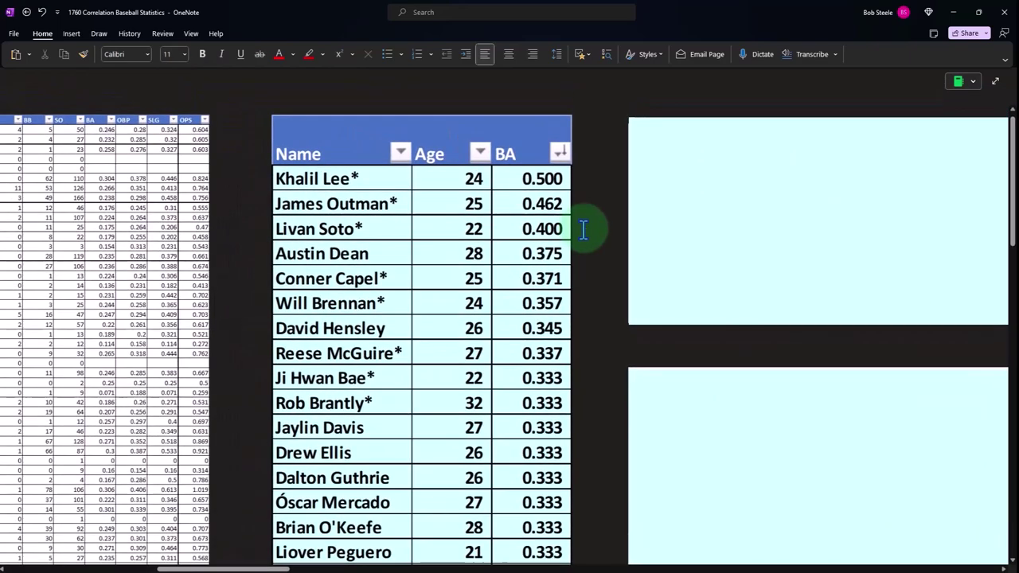
drag(245, 566, 283, 567)
scroll(333, 241, down, 3)
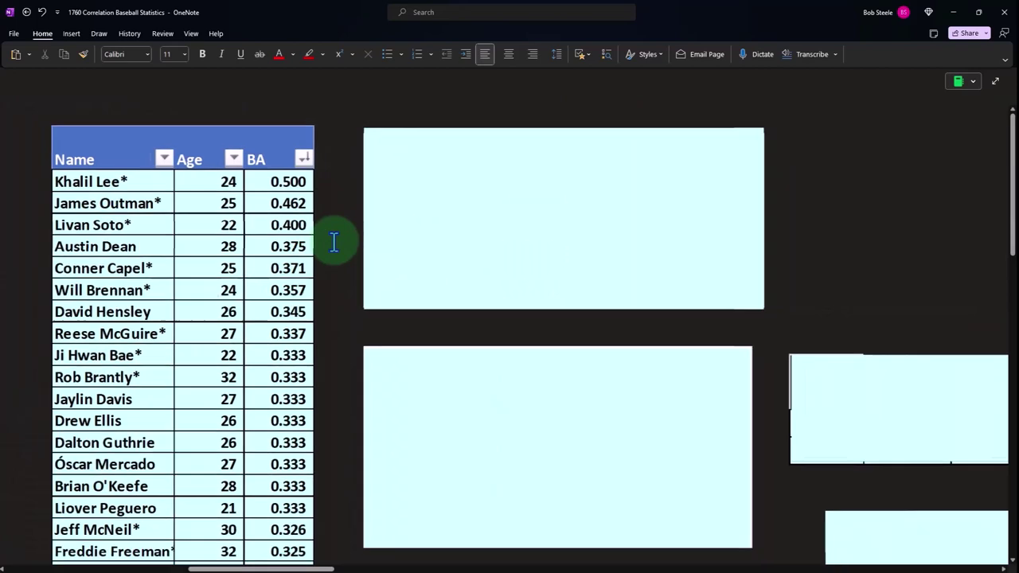
scroll(333, 241, down, 3)
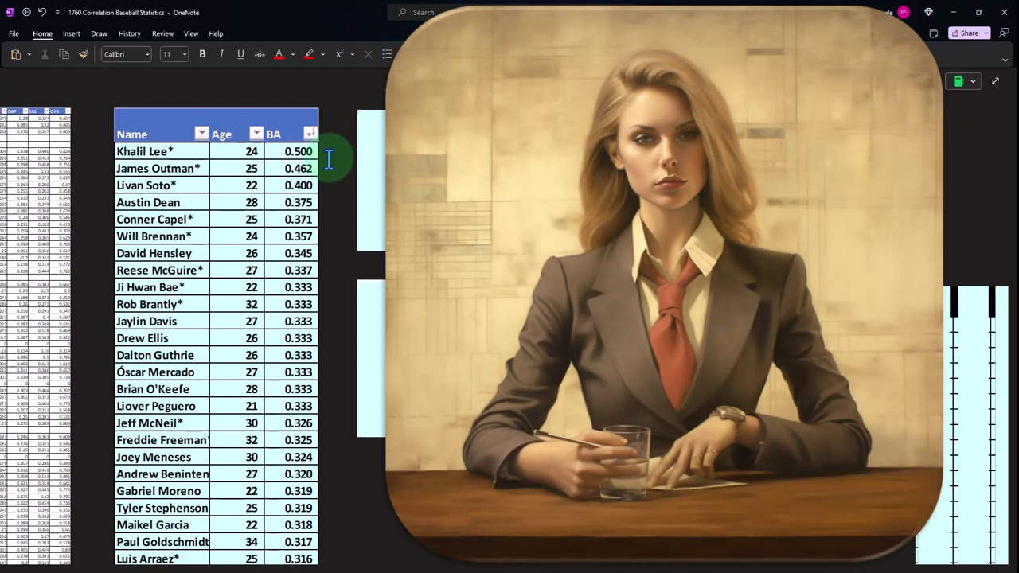
Paste the Age histogram, binning ages 20 to 42, into the empty box beside the sorted table
click(328, 159)
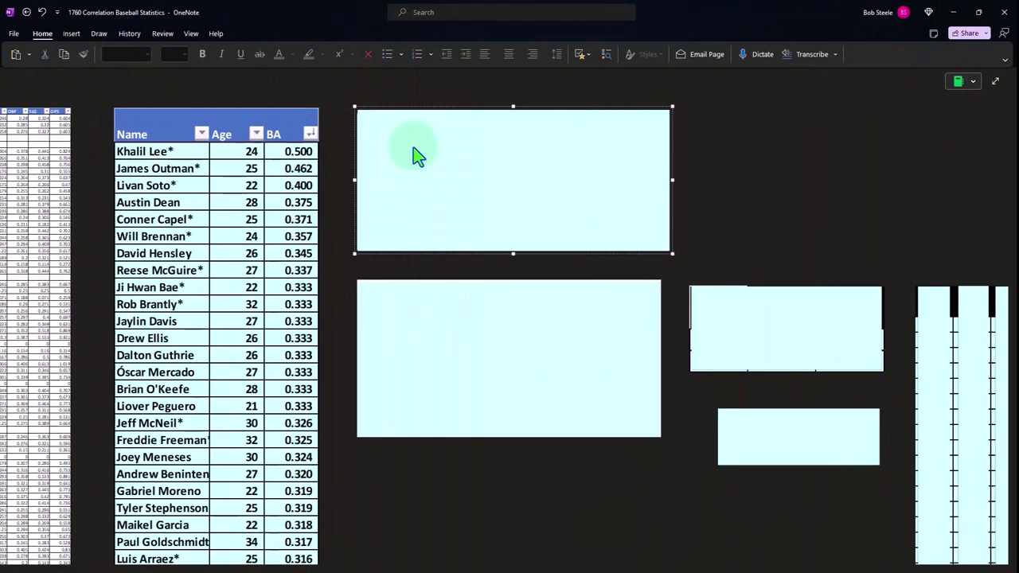
key(ctrl+v)
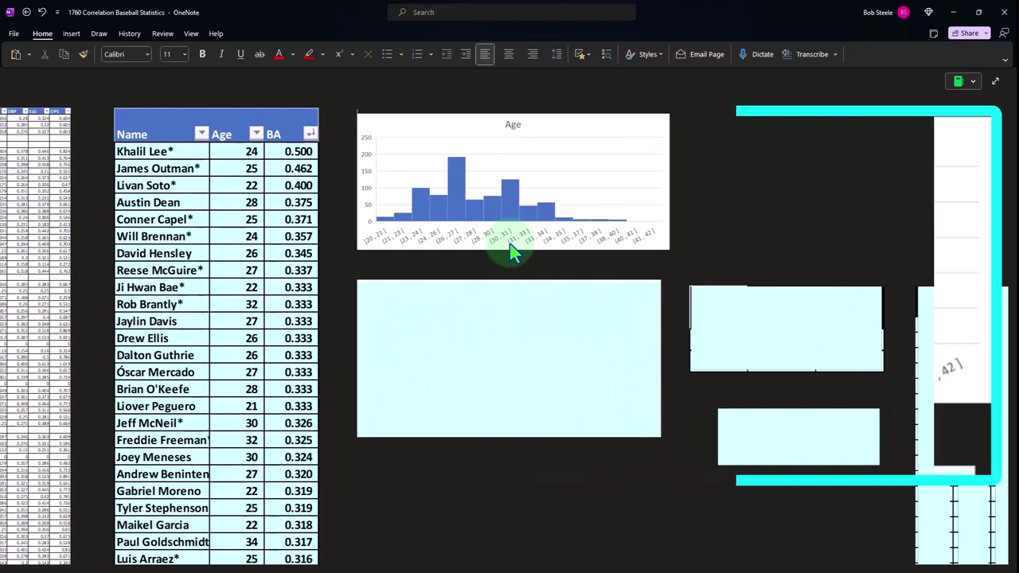
Paste the BA histogram, binning 0.071 to 0.512, into the box below the Age chart
click(468, 323)
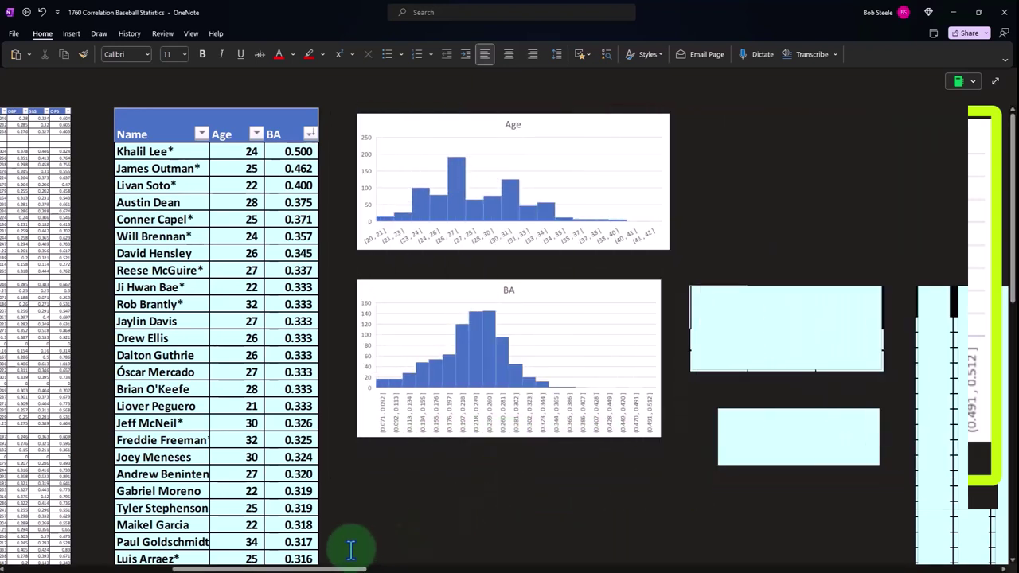
drag(347, 568, 398, 567)
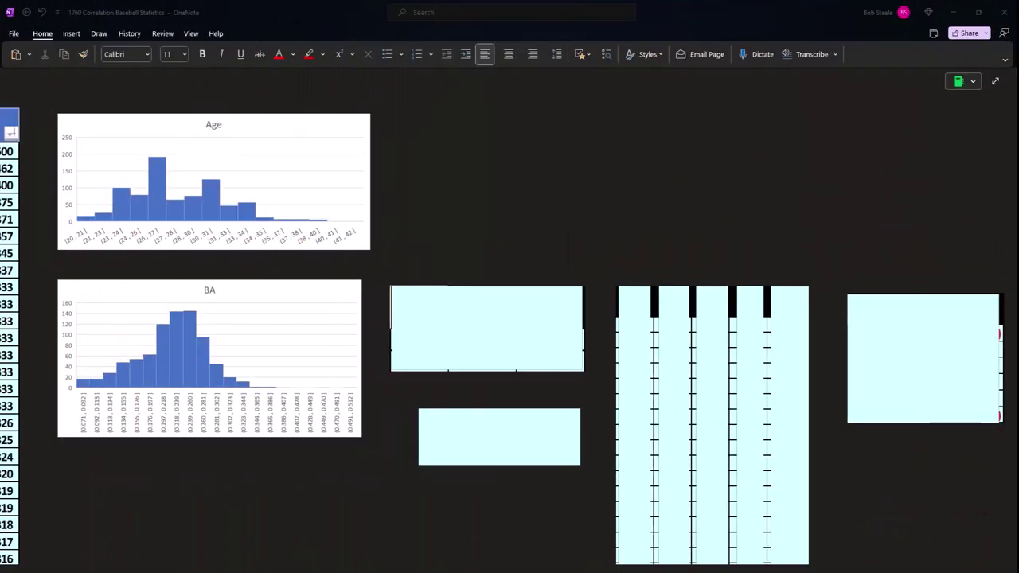
Uncover the Age and BA mean values (28 and 0.2216) in the summary statistics box
click(492, 298)
drag(489, 316, 482, 350)
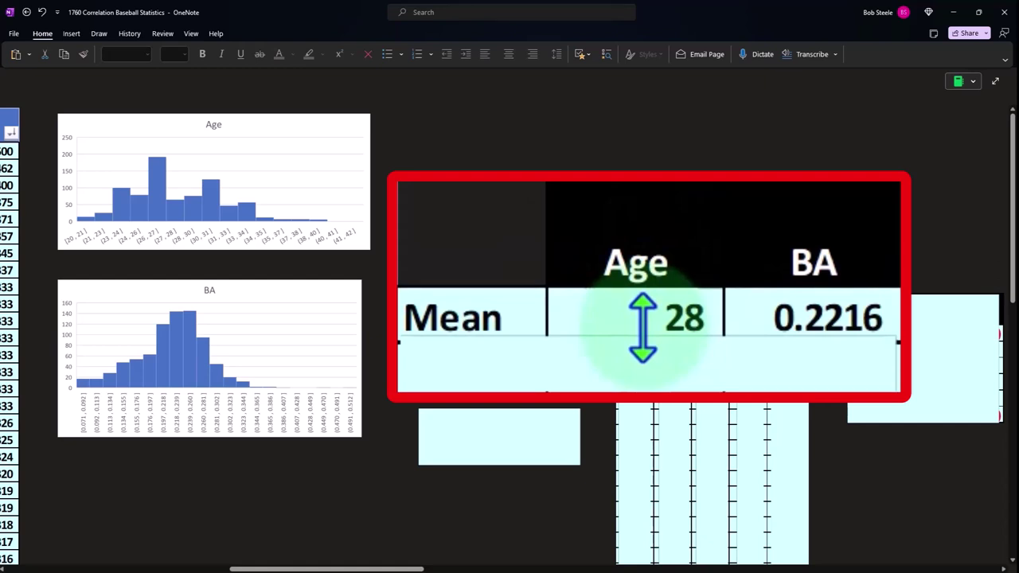
click(467, 446)
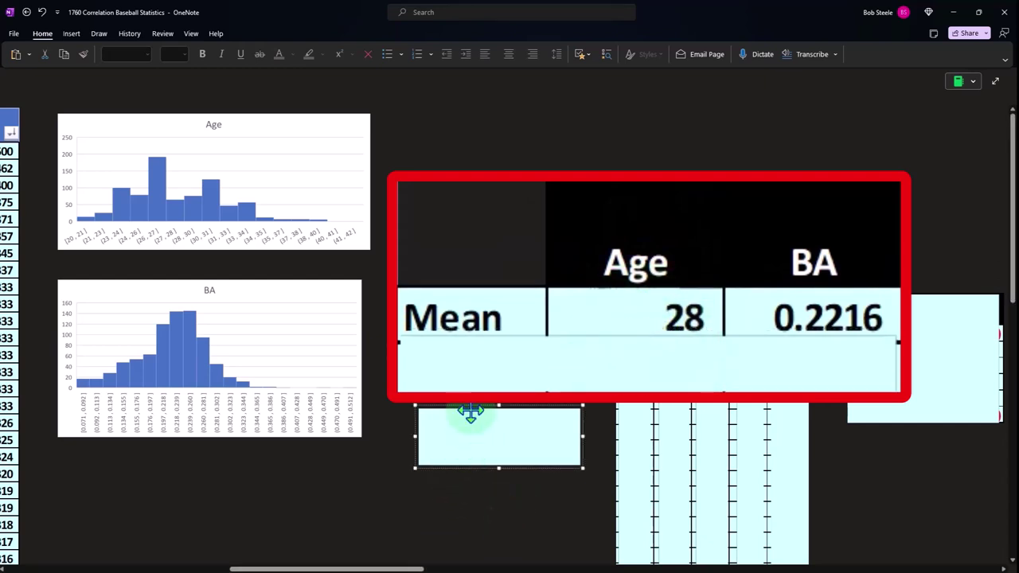
key(ctrl+v)
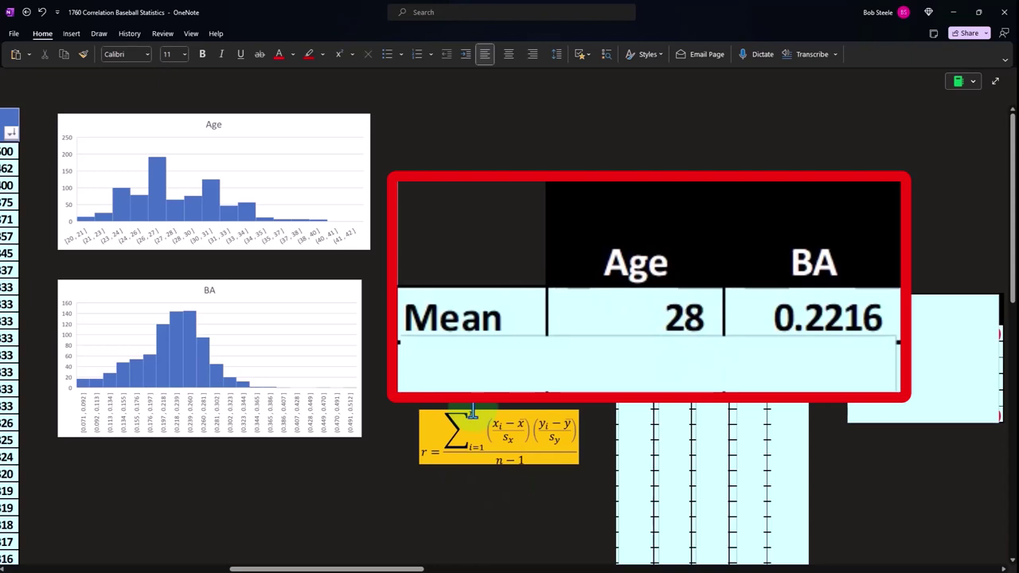
key(ctrl+z)
Add the SD row to the Mean table, with 3.66 for Age and 0.0555 for BA
drag(398, 569, 374, 570)
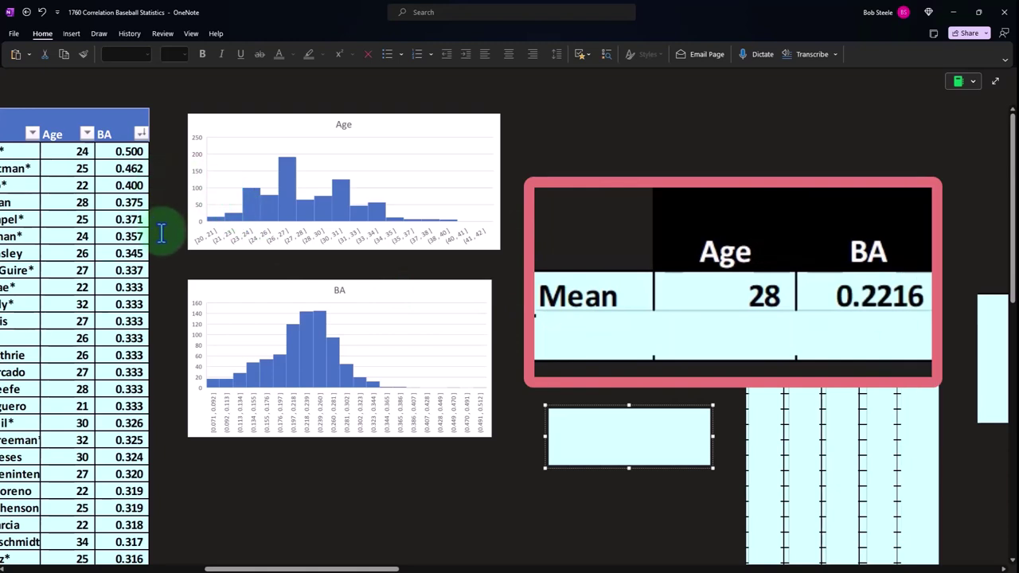
click(850, 349)
key(ctrl+v)
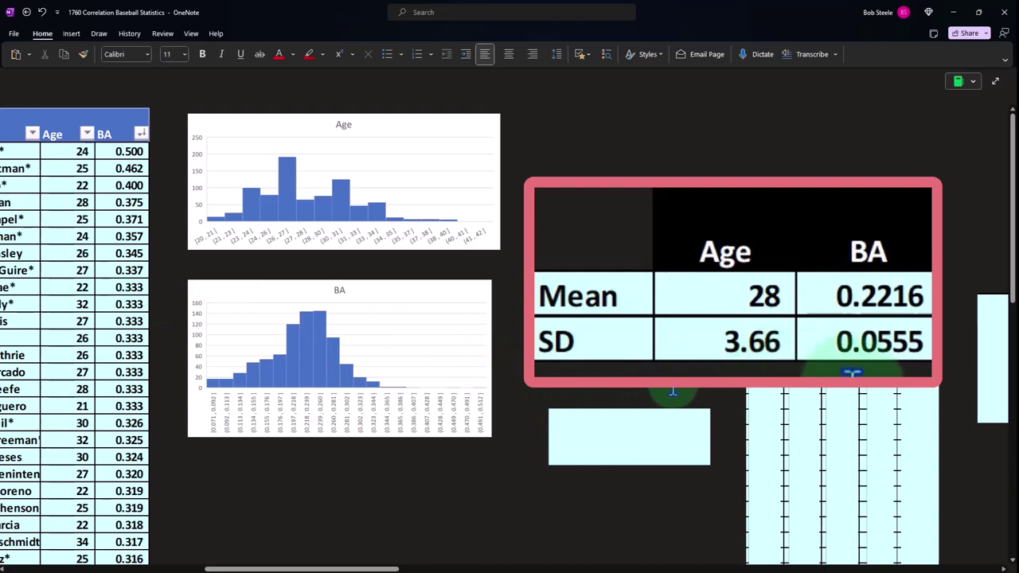
click(657, 407)
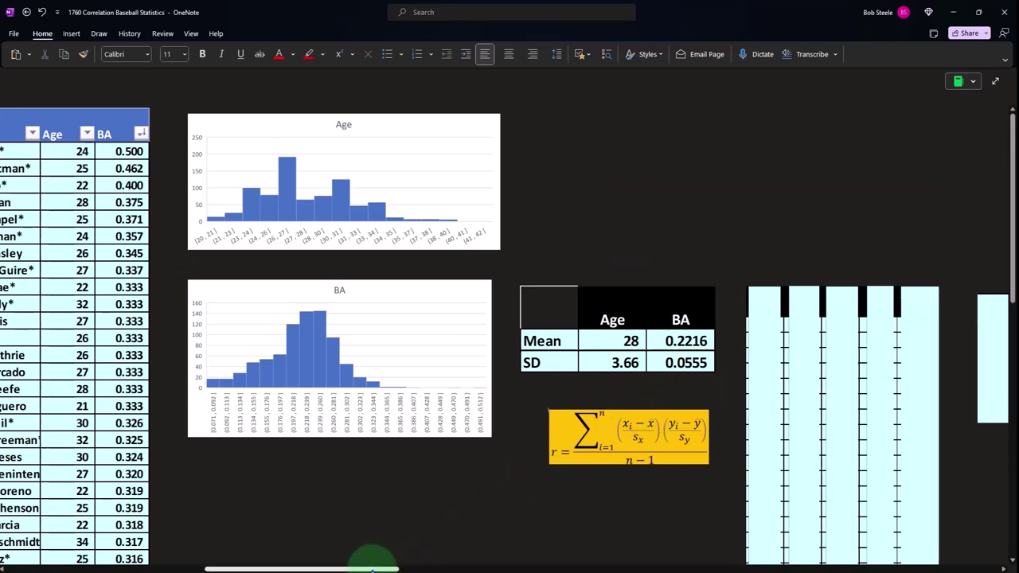
Uncover the Age and Z Age headers, showing age 24 with z-score (1.08)
drag(371, 568, 469, 568)
scroll(446, 467, down, 5)
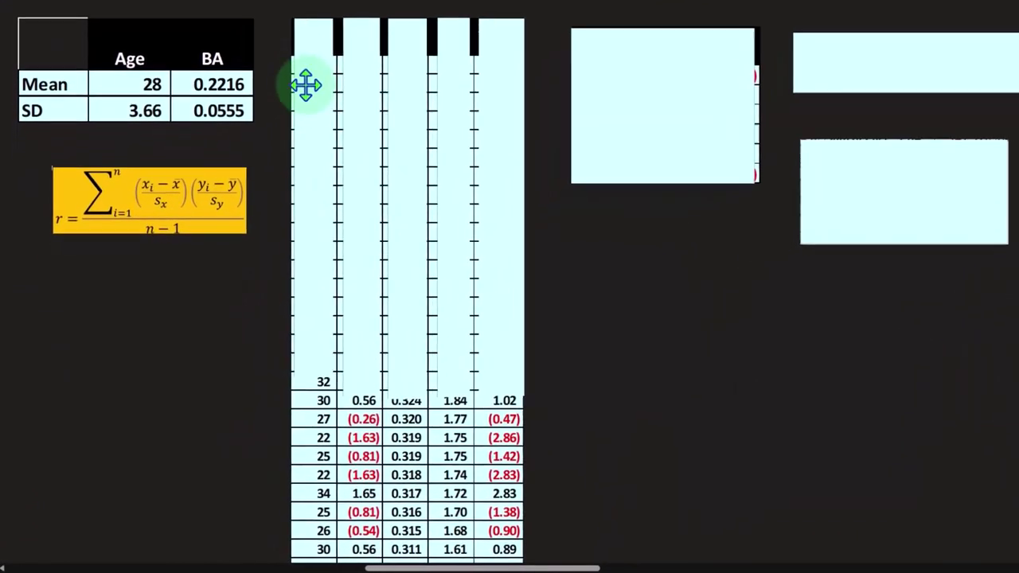
click(284, 68)
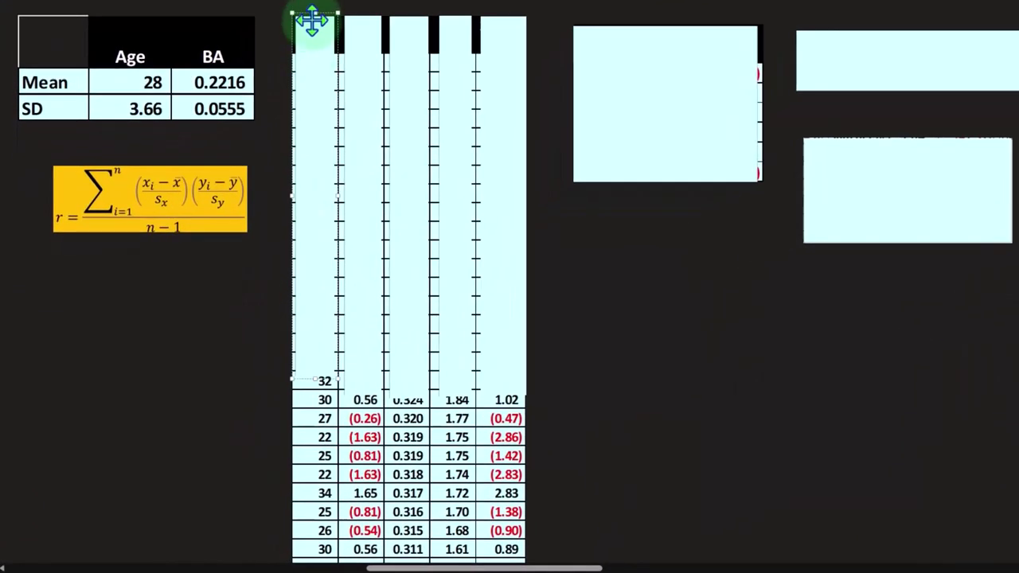
drag(311, 22, 311, 72)
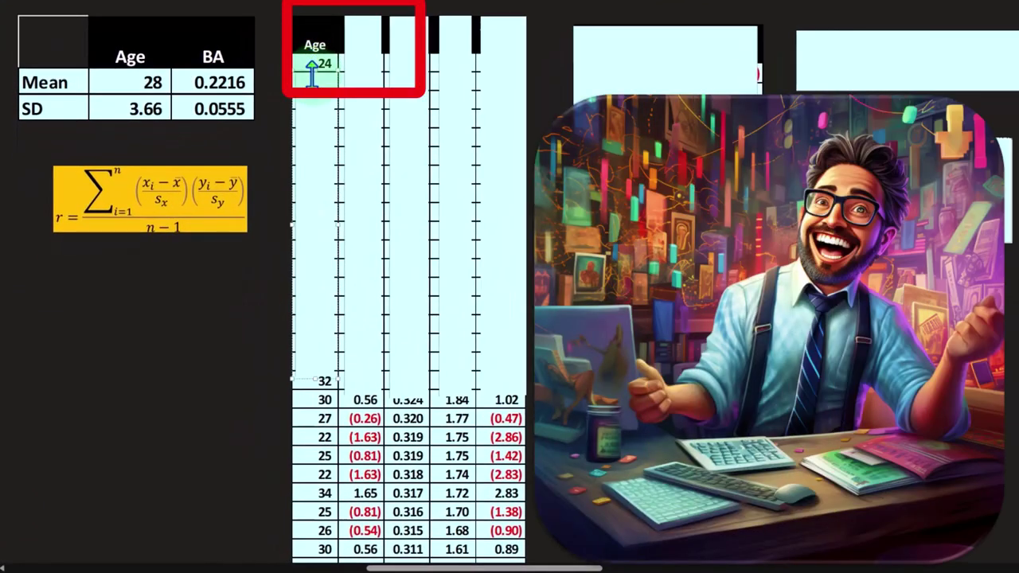
click(357, 59)
drag(362, 13, 361, 72)
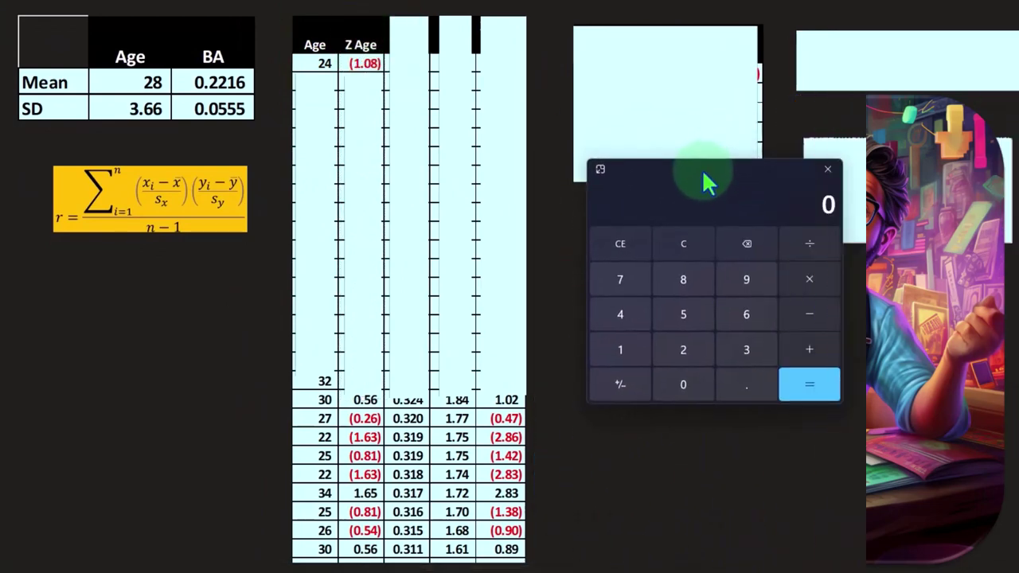
Check the age z-scores in Calculator: (24−28)/3.66, then the age-25 value
drag(705, 180, 132, 146)
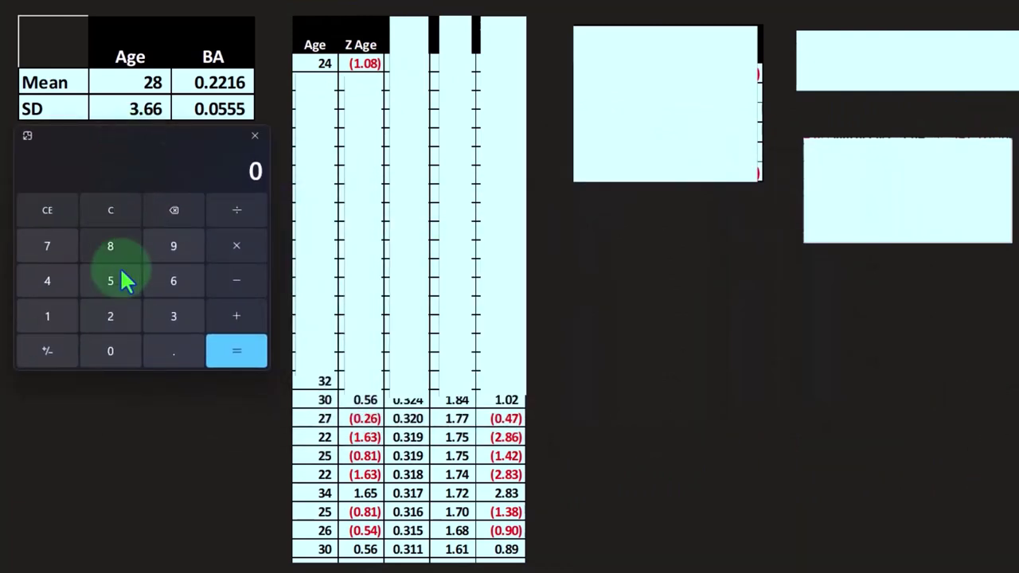
text(24)
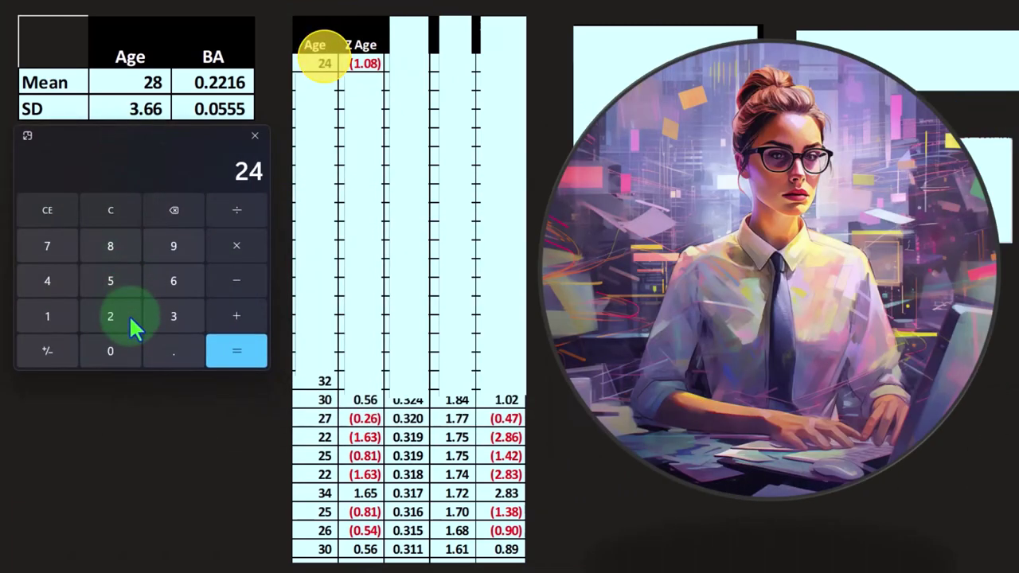
text(-28)
key(Return)
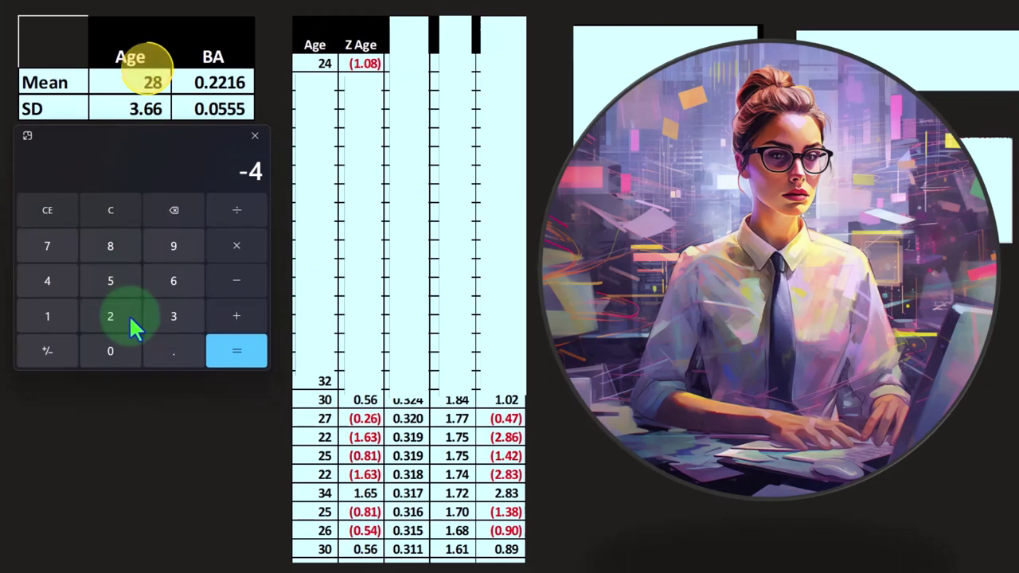
text(/3.66)
key(Return)
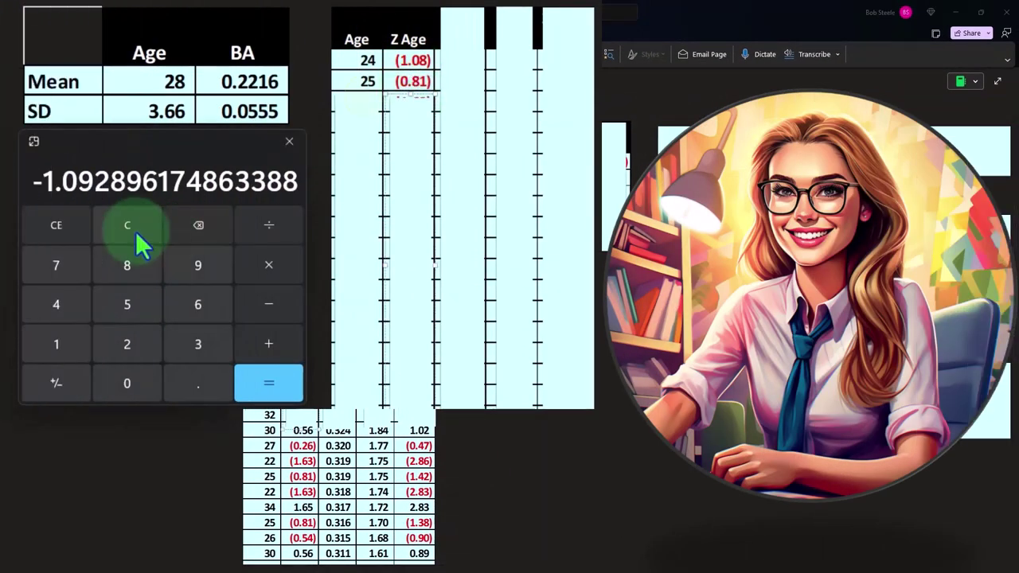
click(93, 274)
text(25)
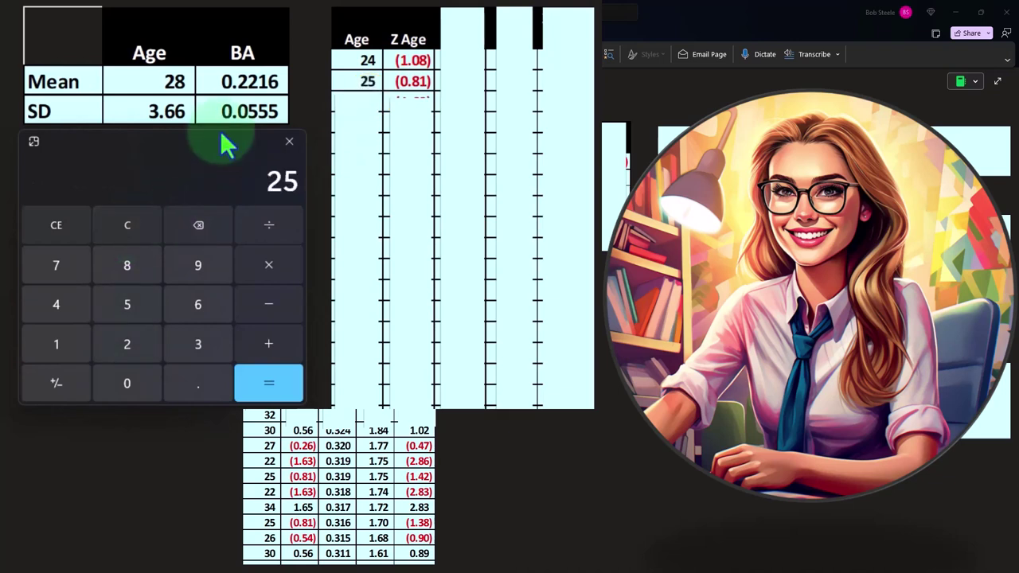
text(28)
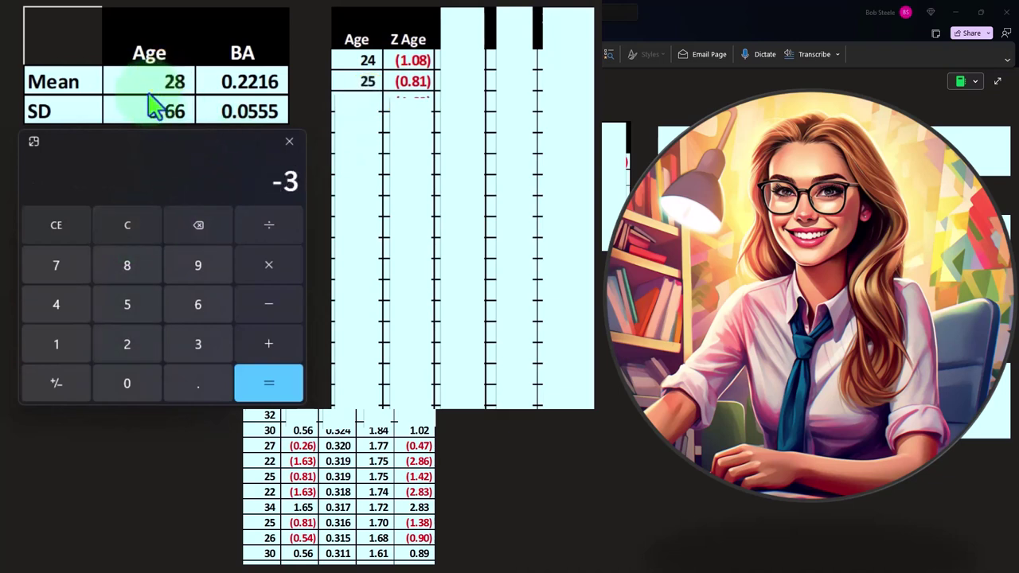
text(3.66)
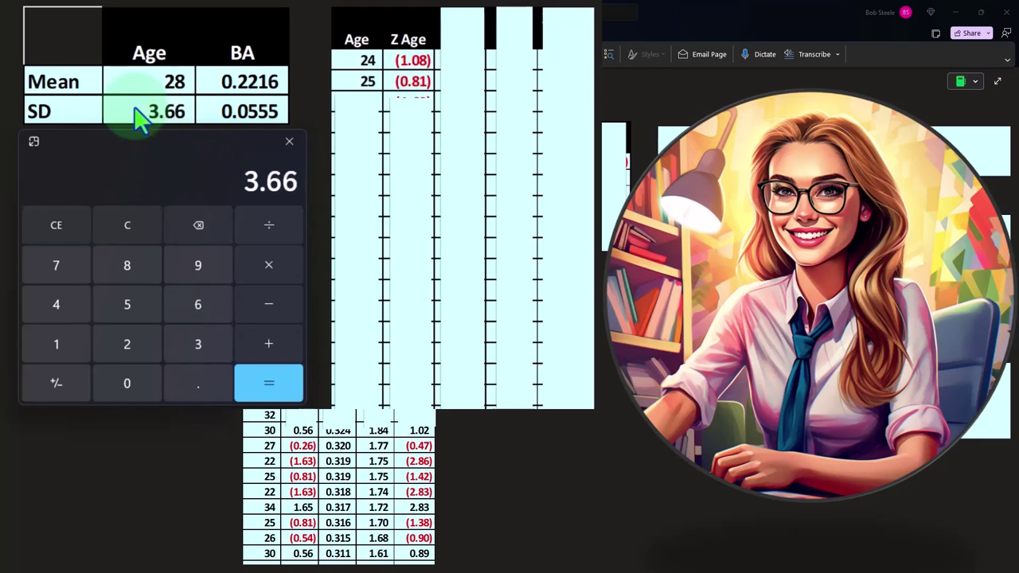
key(Return)
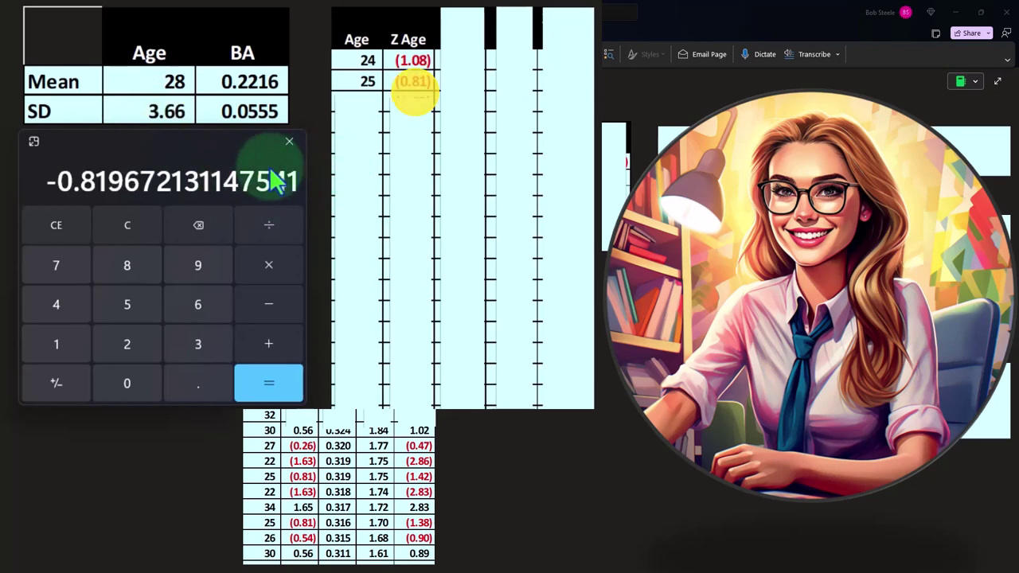
Delete the covers hiding the Age, Z Age and BA columns
drag(165, 142, 550, 216)
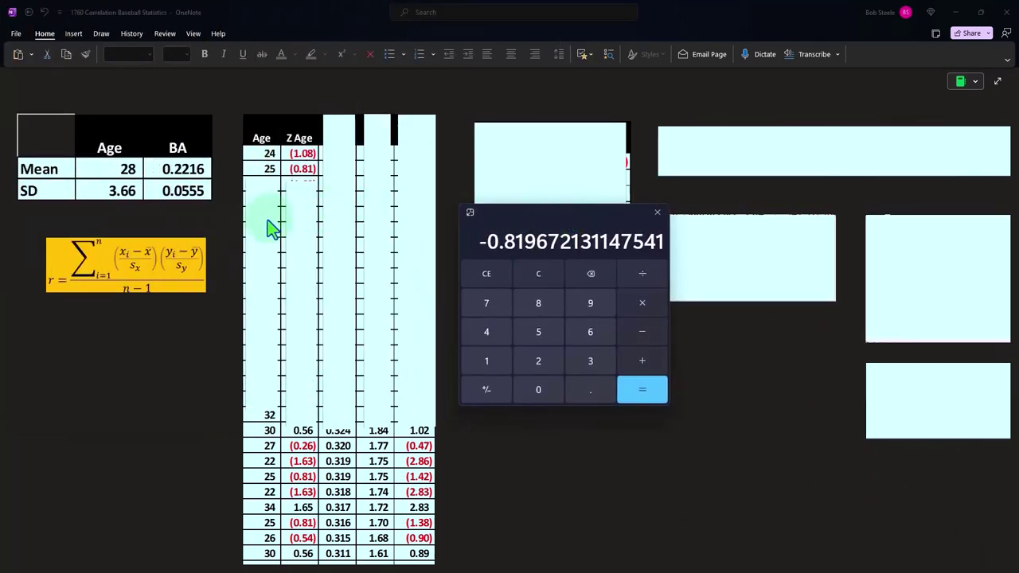
click(269, 222)
key(Delete)
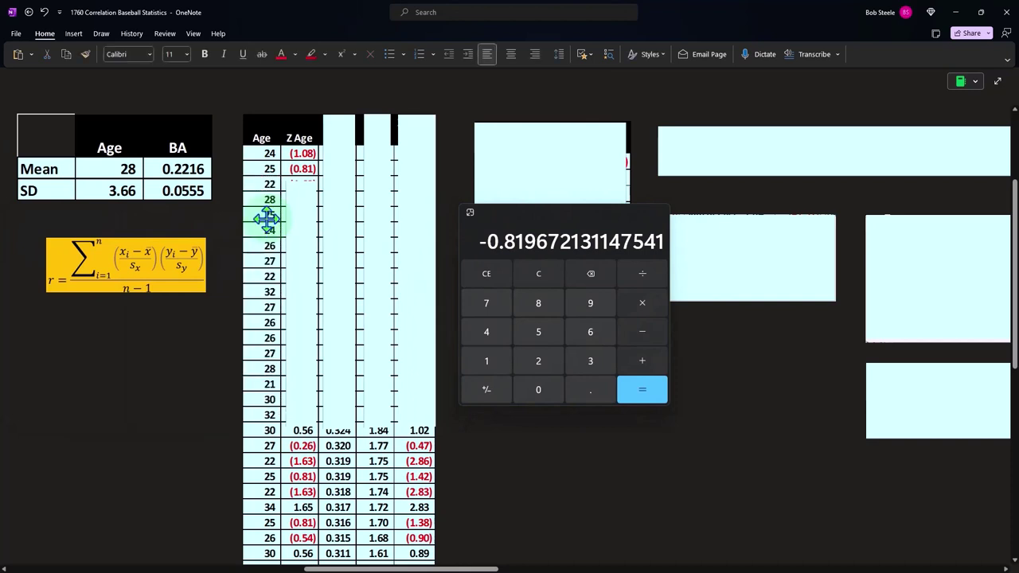
click(305, 219)
key(Delete)
click(345, 112)
key(Delete)
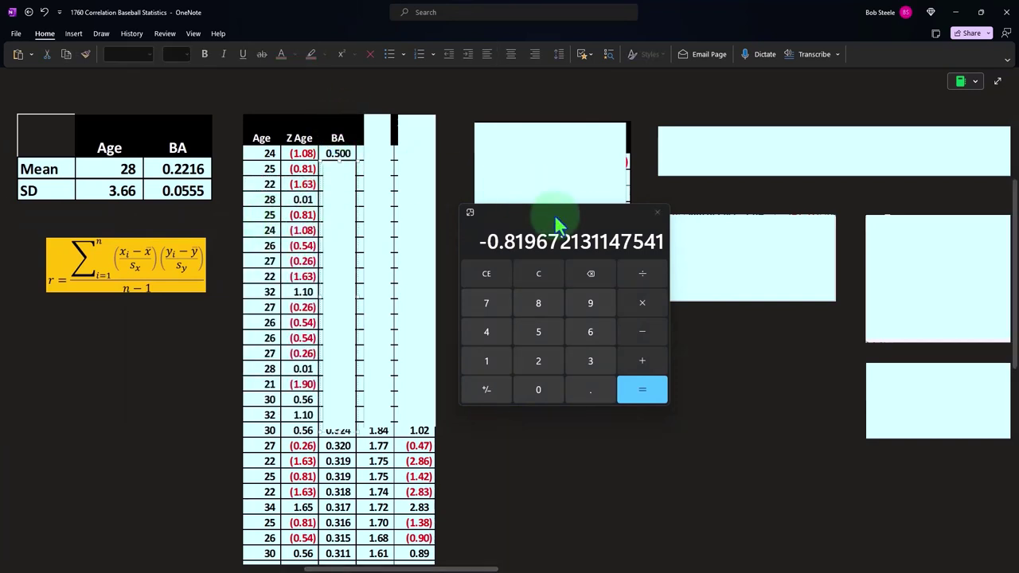
Compute the first BA z-score, (0.5−0.2216)/0.0555, in Calculator
drag(555, 219, 113, 223)
click(108, 281)
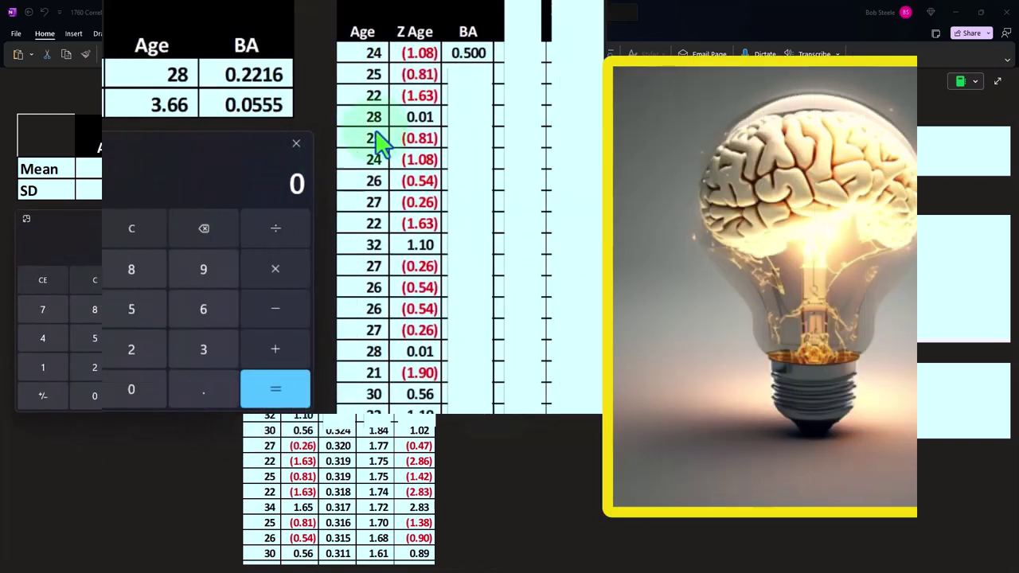
text(.5)
drag(486, 76, 486, 78)
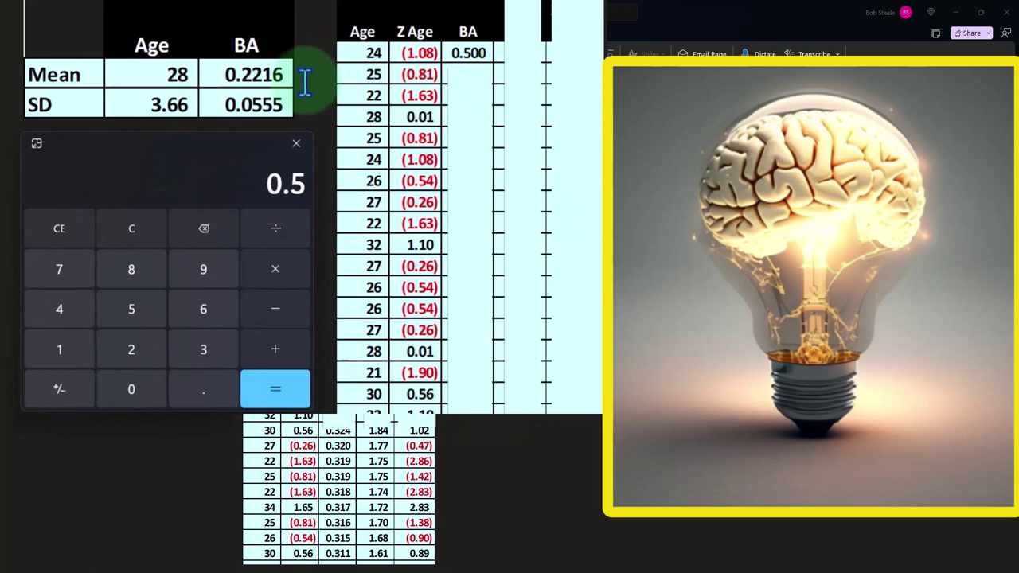
text(2216)
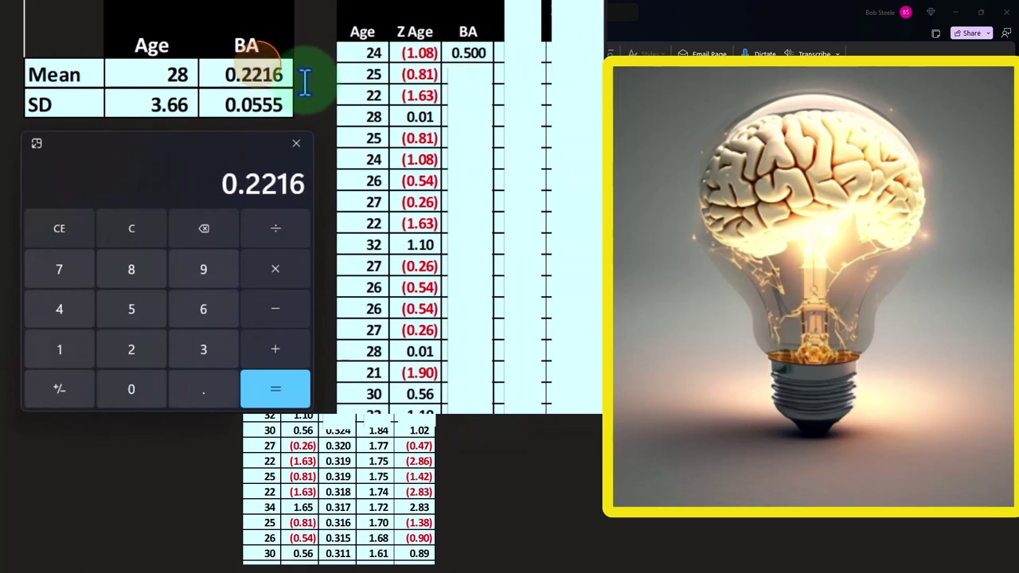
key(Return)
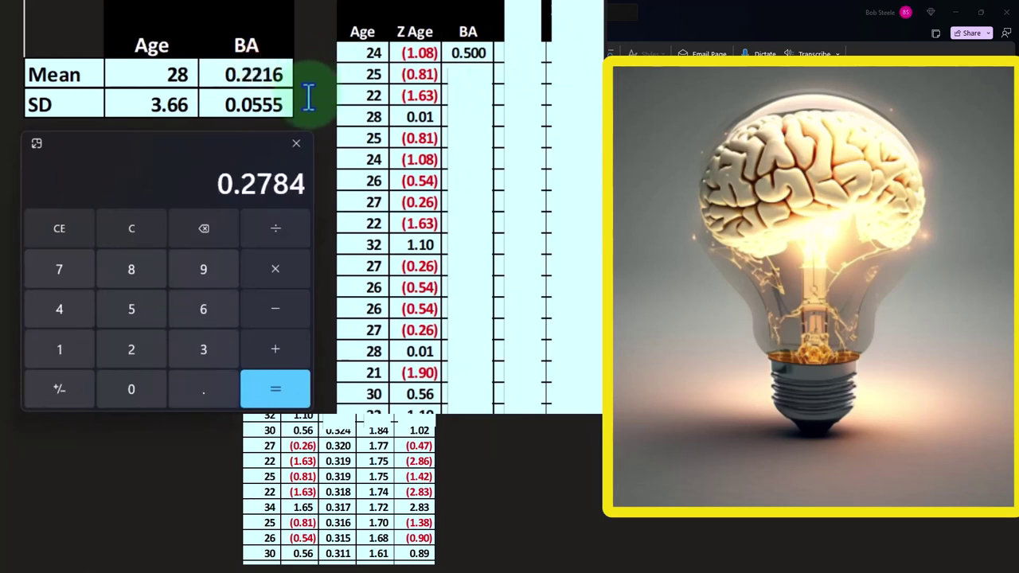
text(.0555)
key(Return)
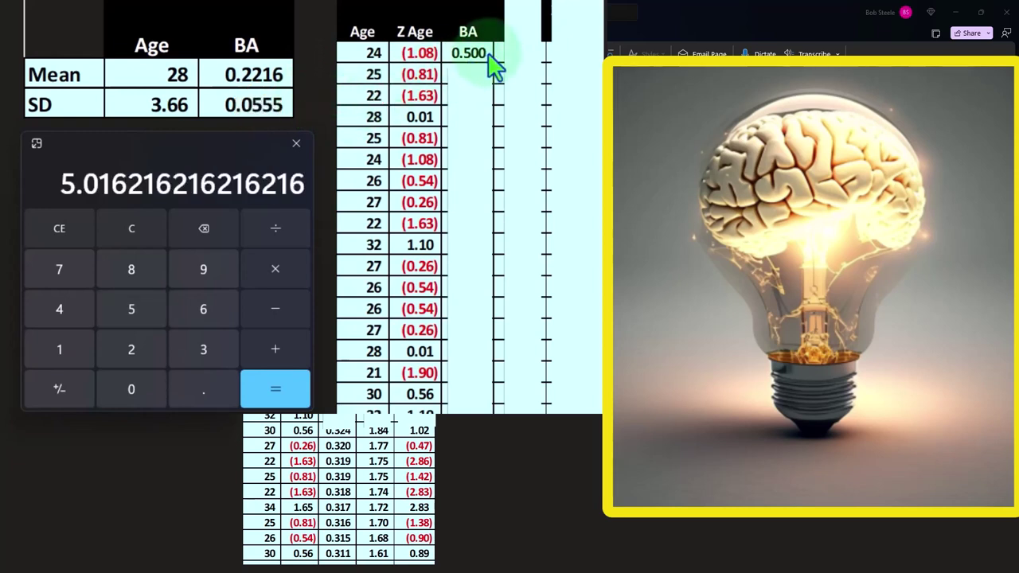
Move the covers off the BA and Z BA columns to show 5.01, 4.33, 3.21
click(475, 97)
drag(475, 96, 518, 32)
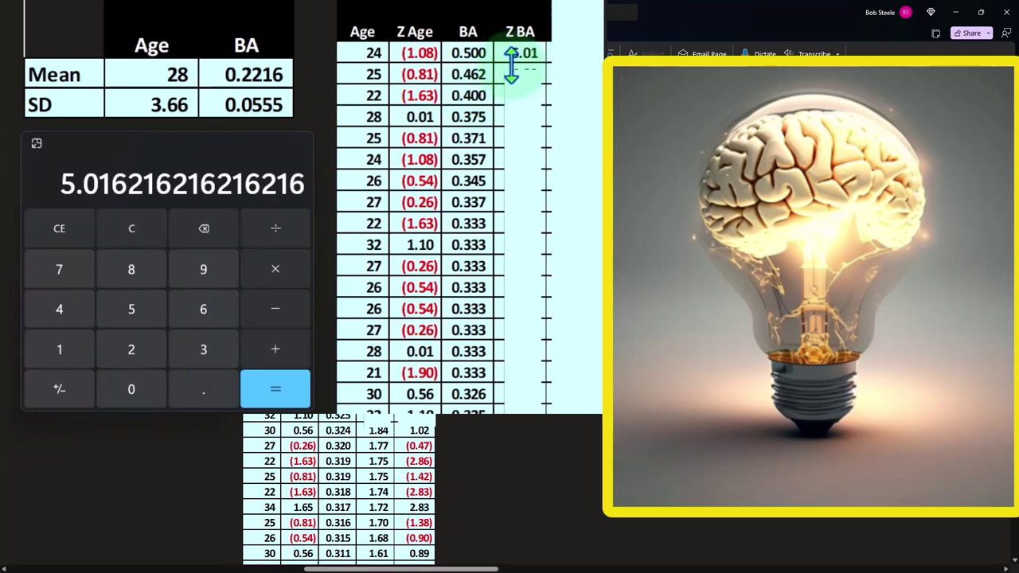
drag(519, 75, 580, 9)
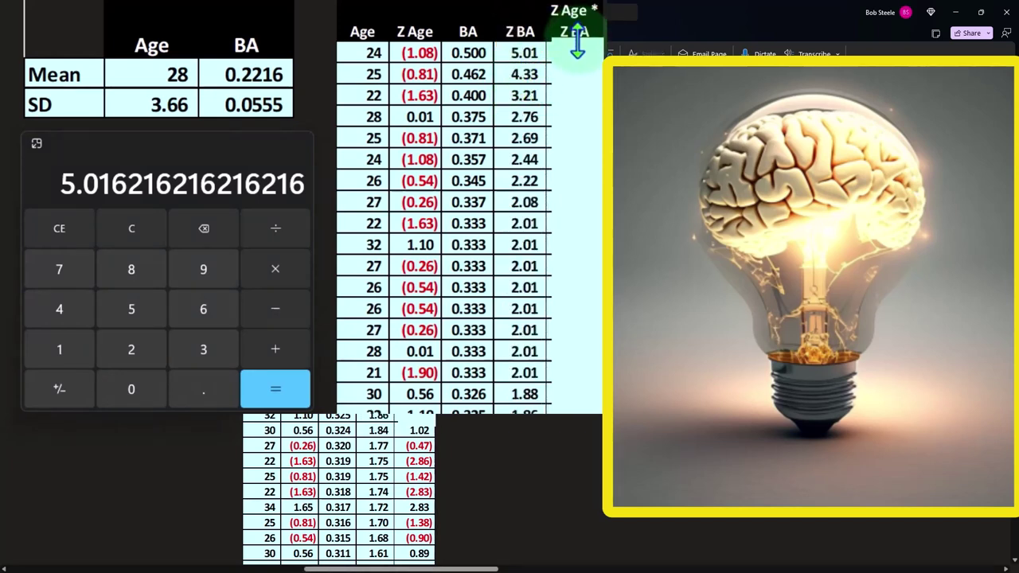
Compute the first Z Age × Z BA product, 1.08 × 5.01, in Calculator
click(158, 239)
text(1.0)
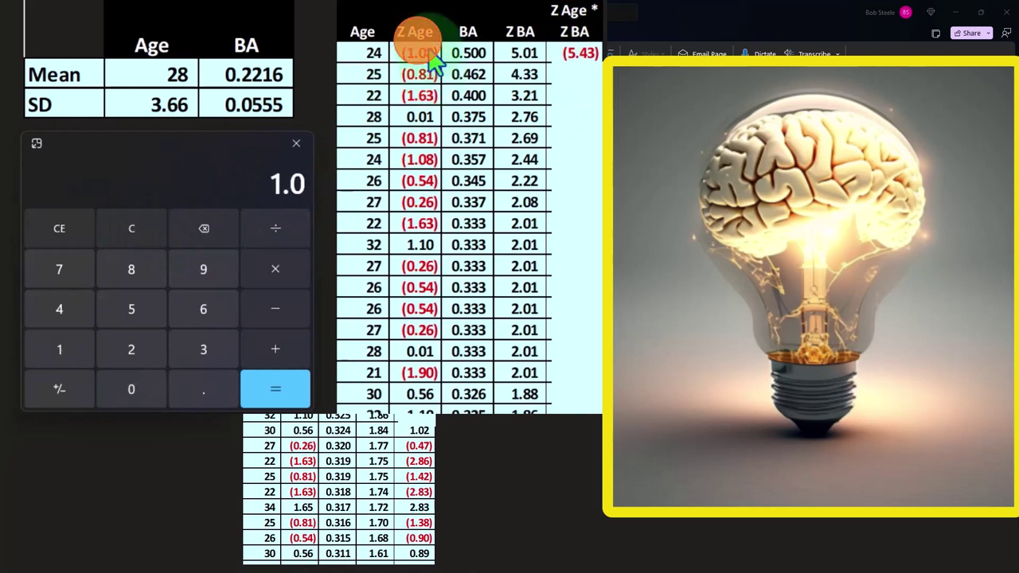
text(8*5)
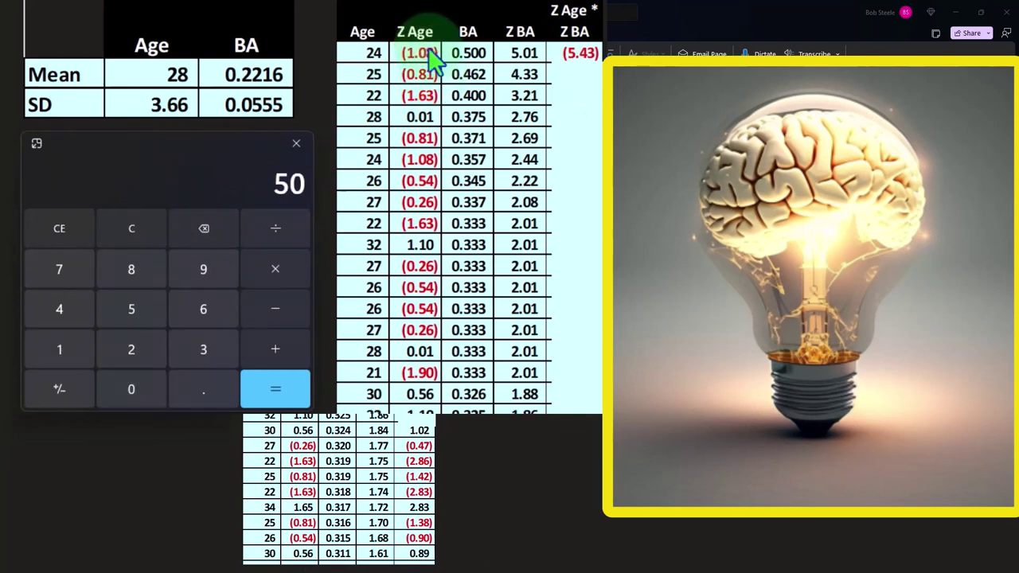
key(BackSpace)
text(.01)
key(Return)
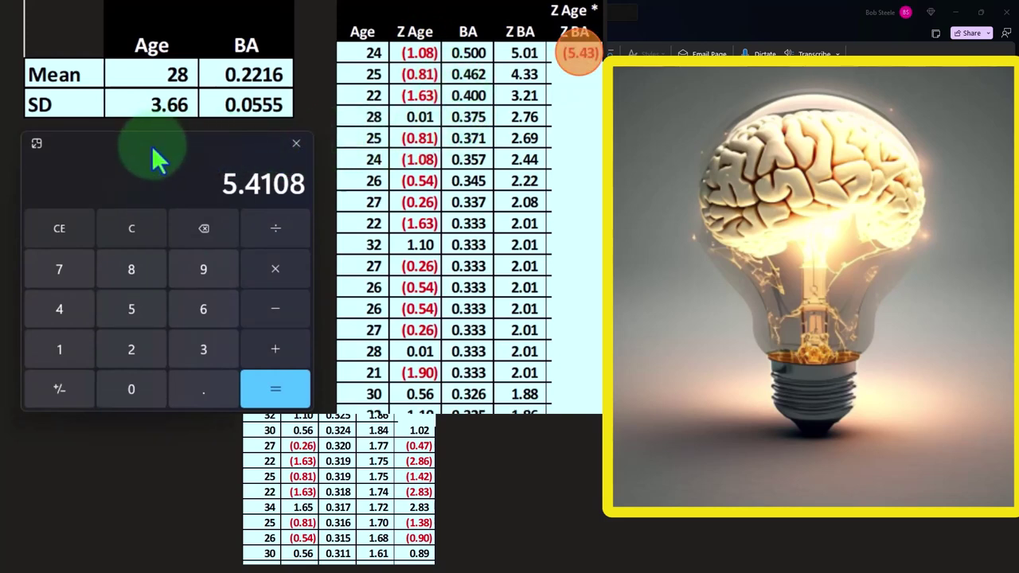
click(296, 143)
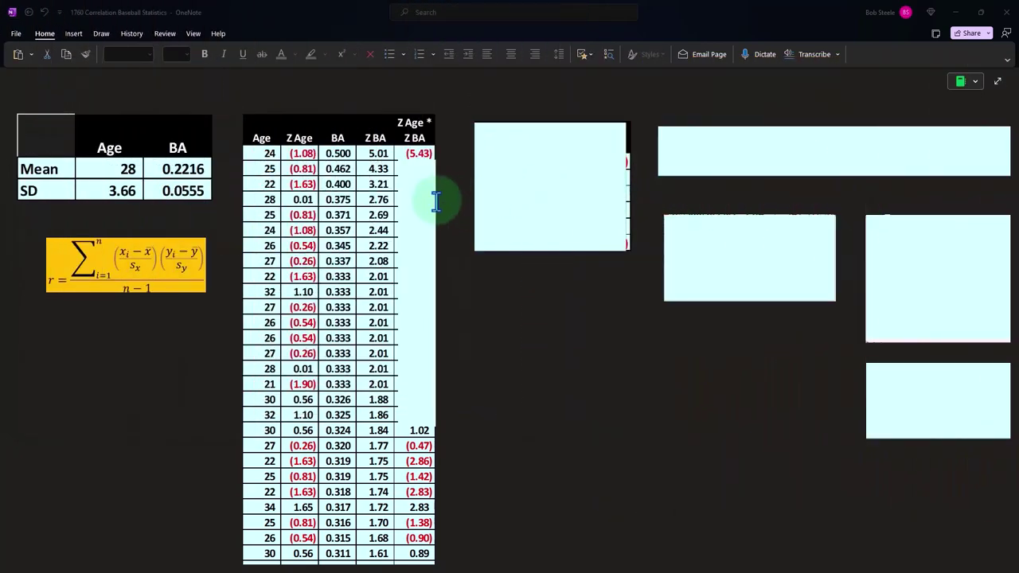
Reveal the full Z Age × Z BA column, starting at (5.43)
click(414, 193)
click(414, 193)
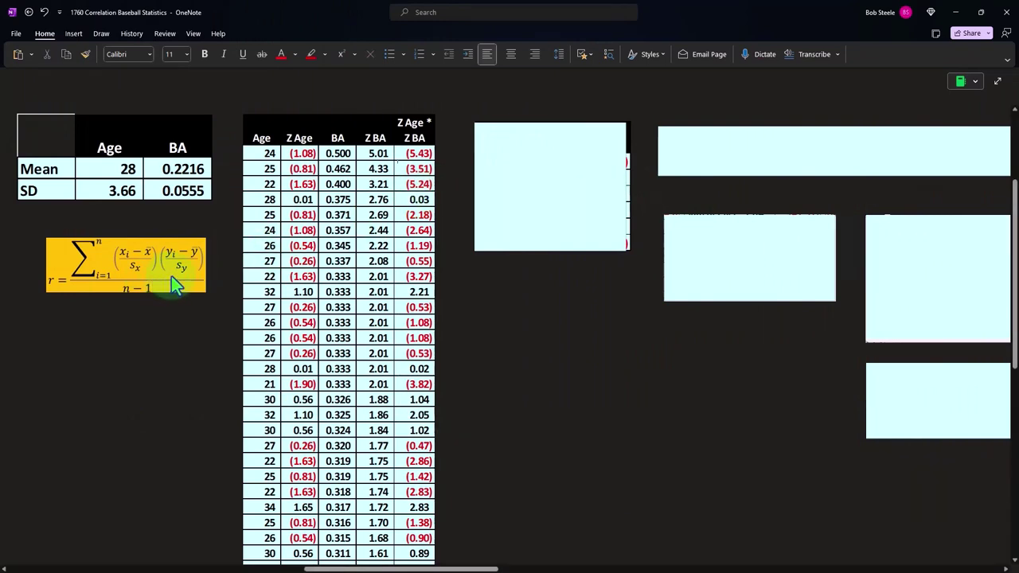
click(395, 213)
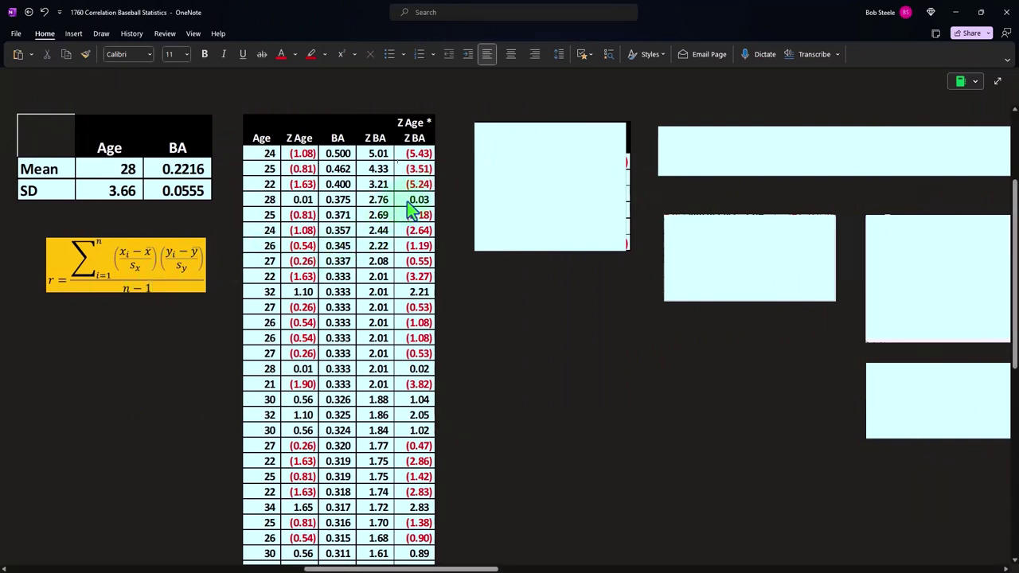
Crop the R Correlation covers to show the sum (41.31), n 815, less 1 and n-1 814
click(536, 162)
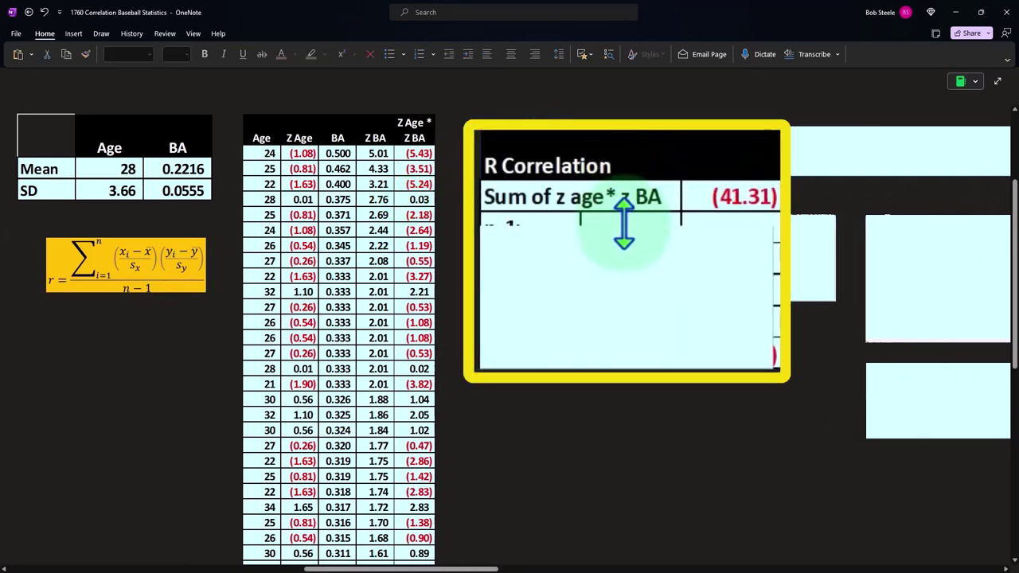
click(723, 223)
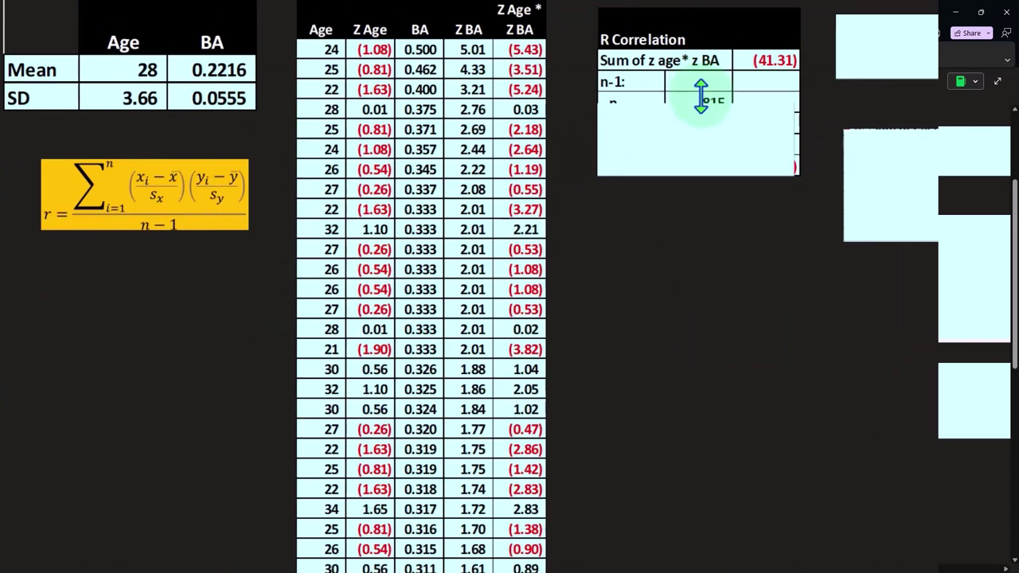
drag(700, 96, 699, 110)
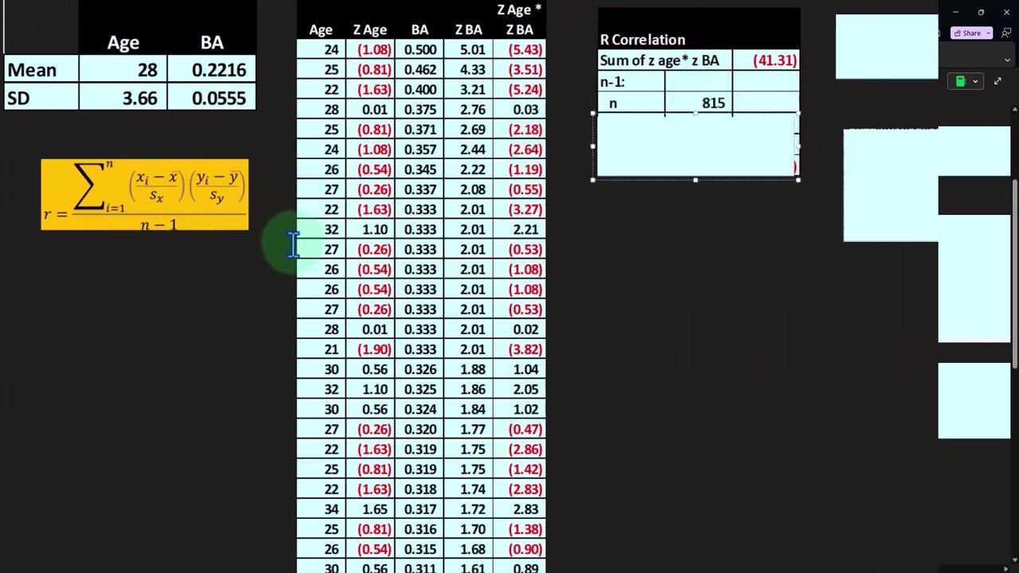
click(634, 132)
drag(696, 112, 695, 150)
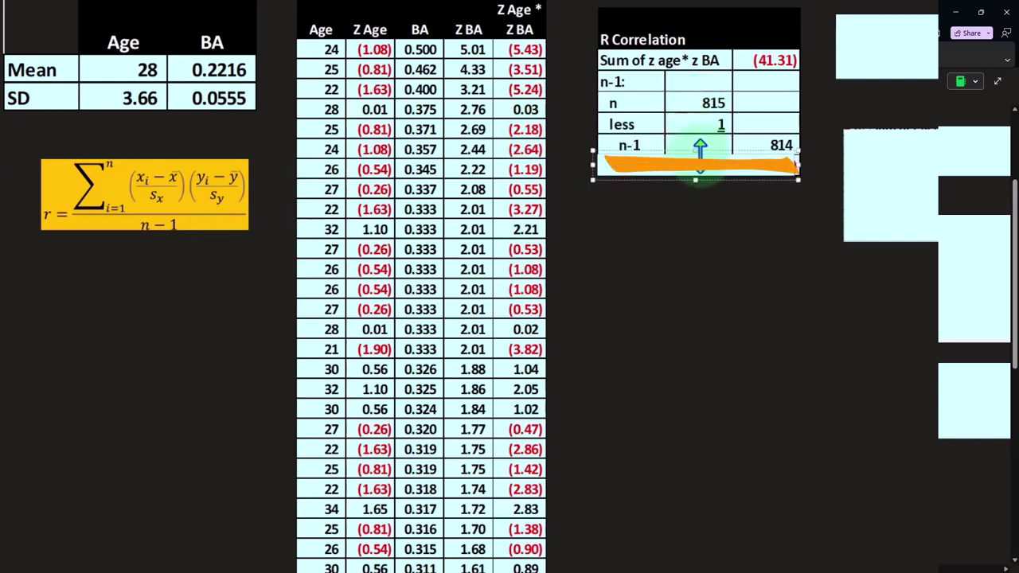
key(alt+Tab)
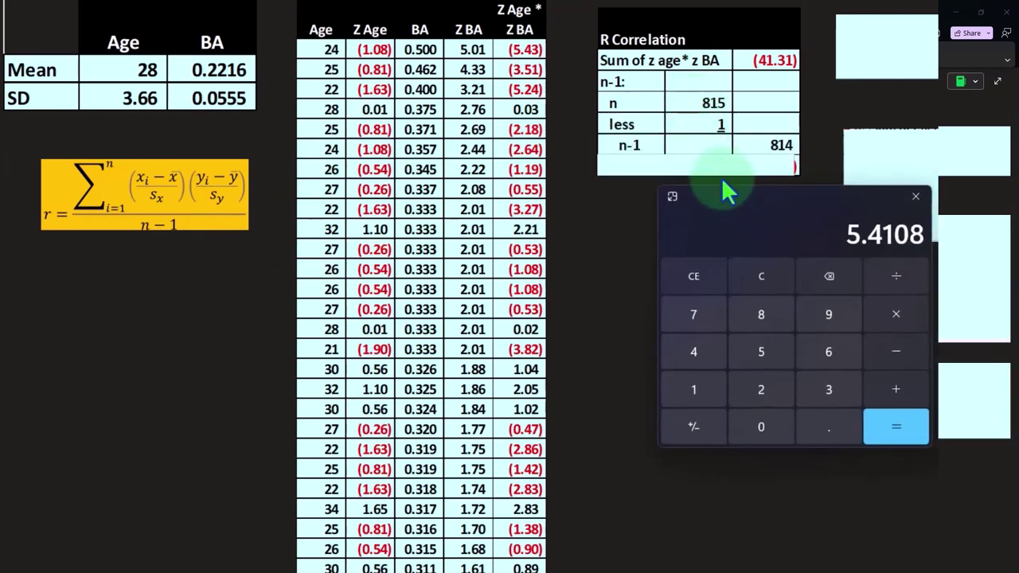
Reveal the r value (0.05075) and verify it as 41.31 ÷ 814 in Calculator
click(720, 170)
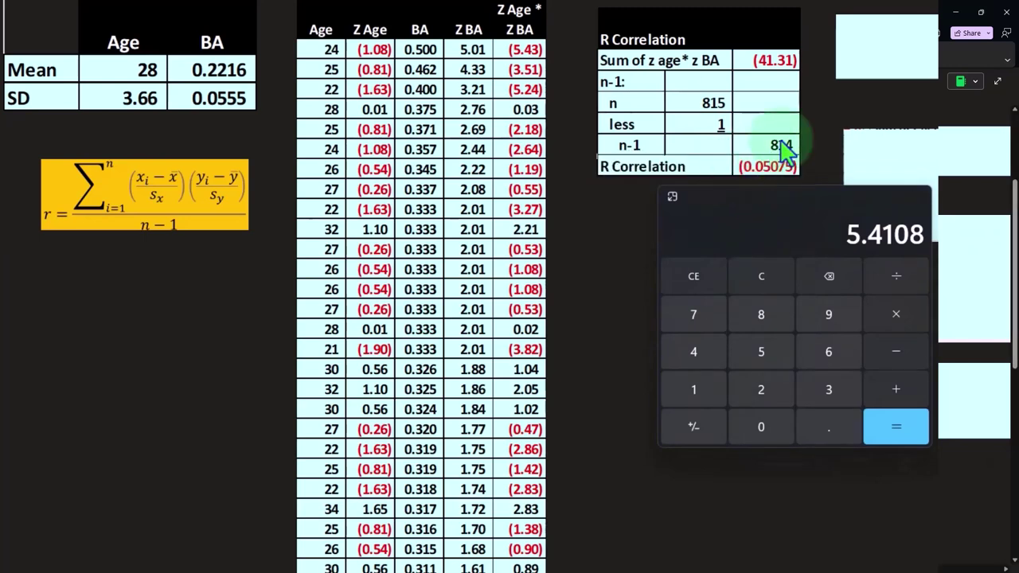
drag(732, 77, 829, 78)
click(782, 274)
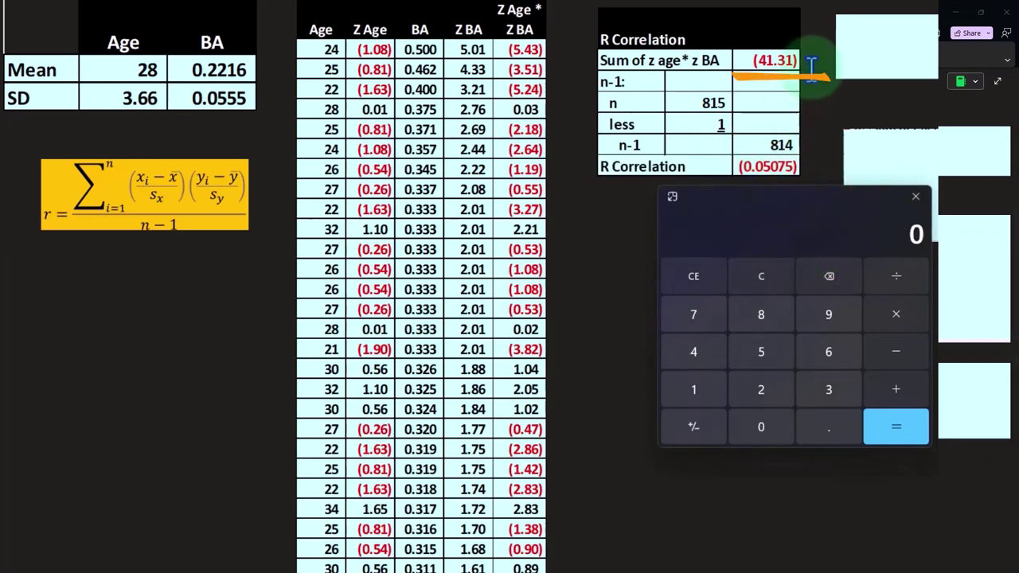
text(41.31)
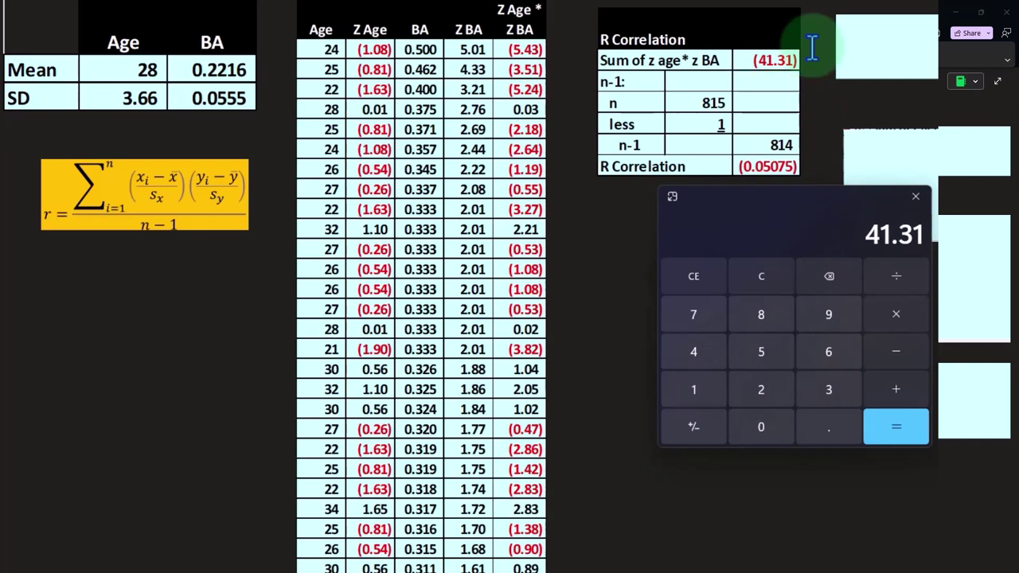
text(/814)
key(Return)
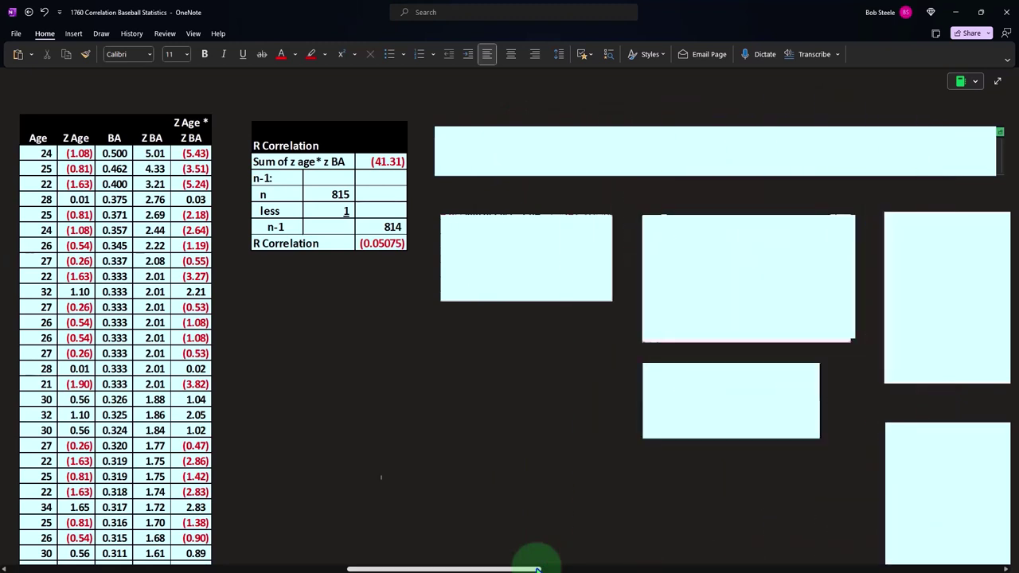
Load the screenshots of the Data Analysis list with Correlation highlighted and the empty Correlation dialog
click(573, 157)
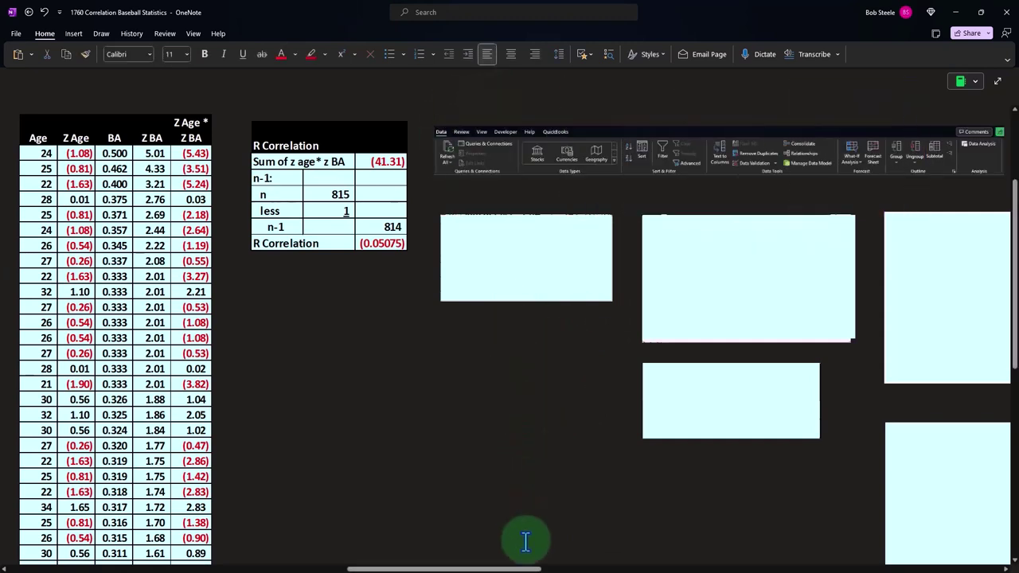
drag(523, 569, 559, 569)
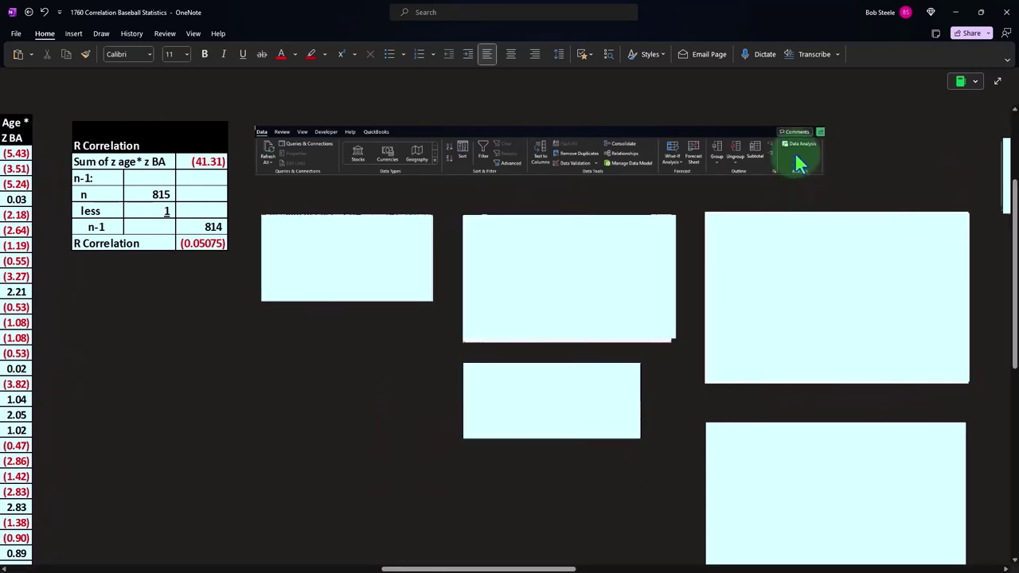
click(355, 260)
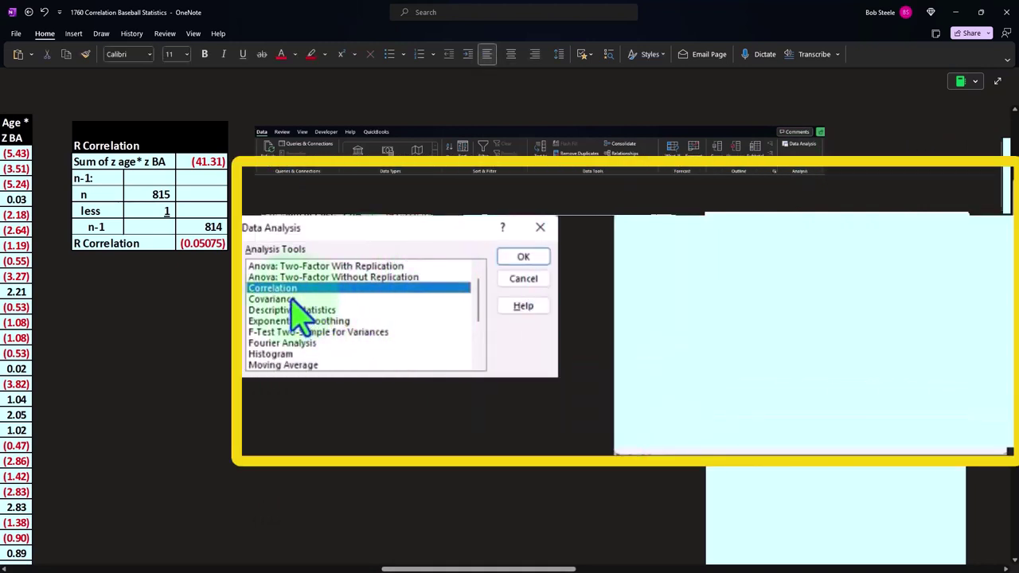
click(713, 310)
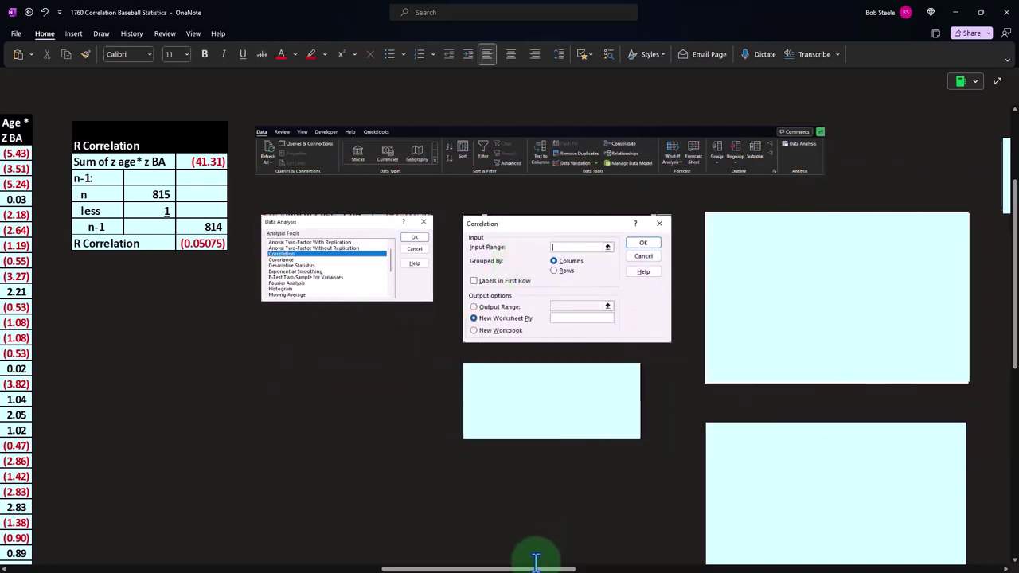
drag(535, 561, 322, 561)
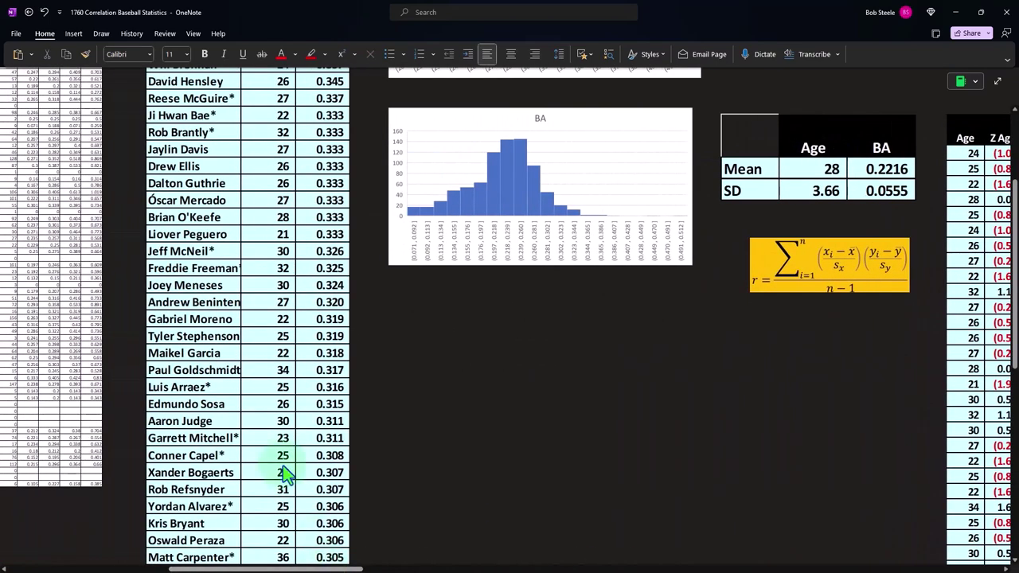
Load the correlation matrix showing Age–BA at -0.05075 and the Age versus BA scatter chart
scroll(286, 474, up, 3)
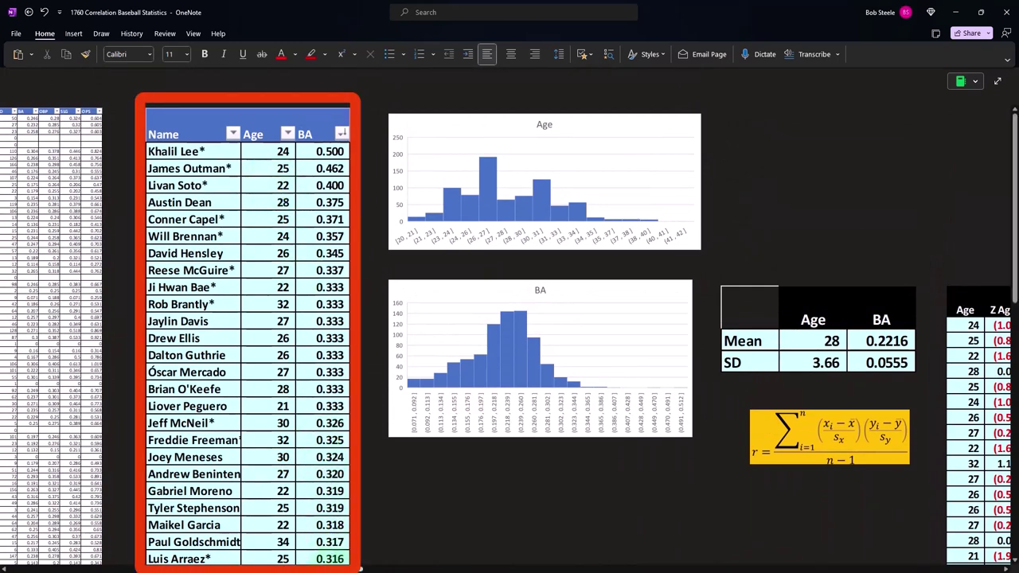
drag(342, 566, 570, 567)
scroll(626, 425, down, 3)
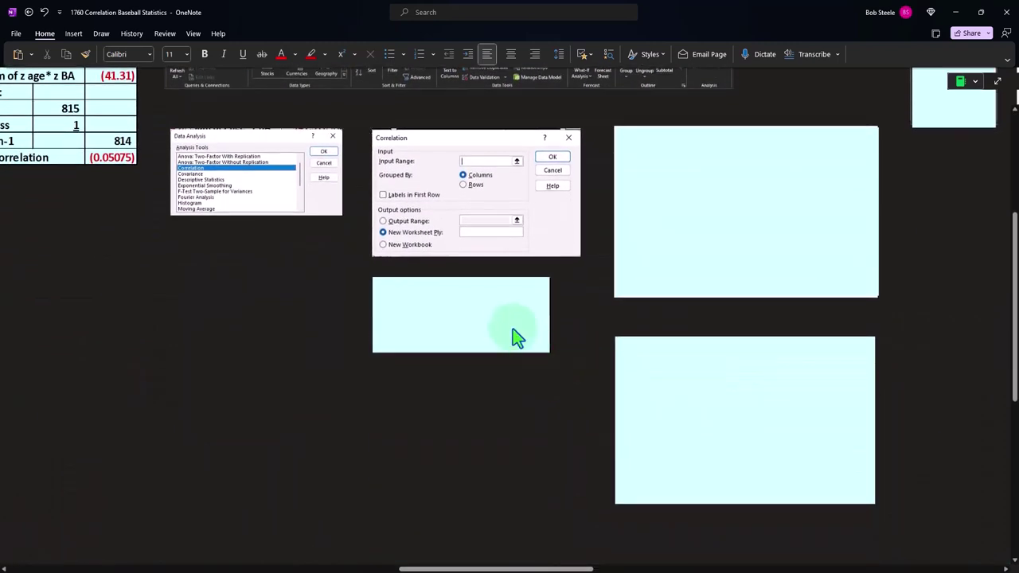
click(666, 478)
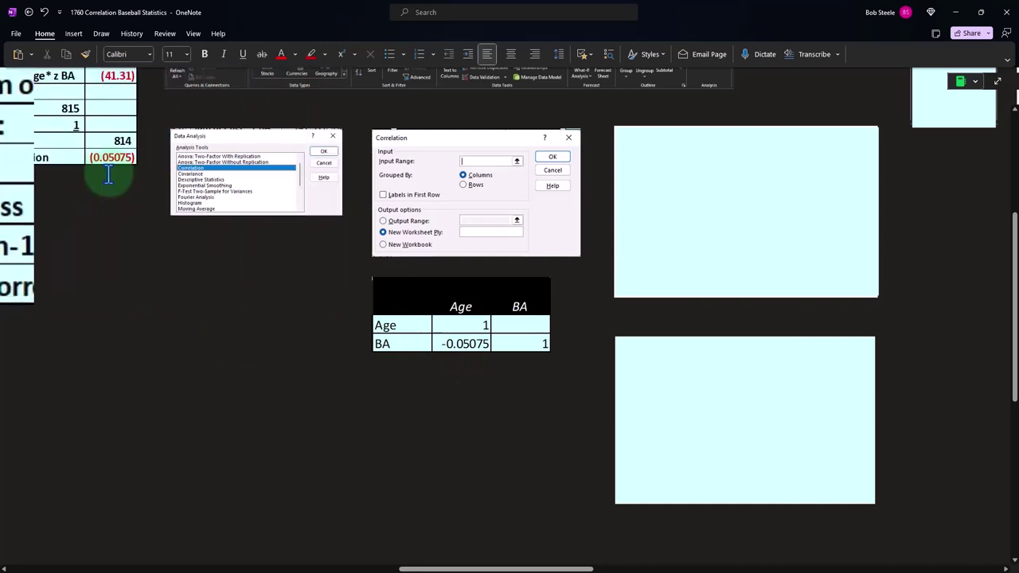
drag(525, 569, 555, 569)
click(563, 201)
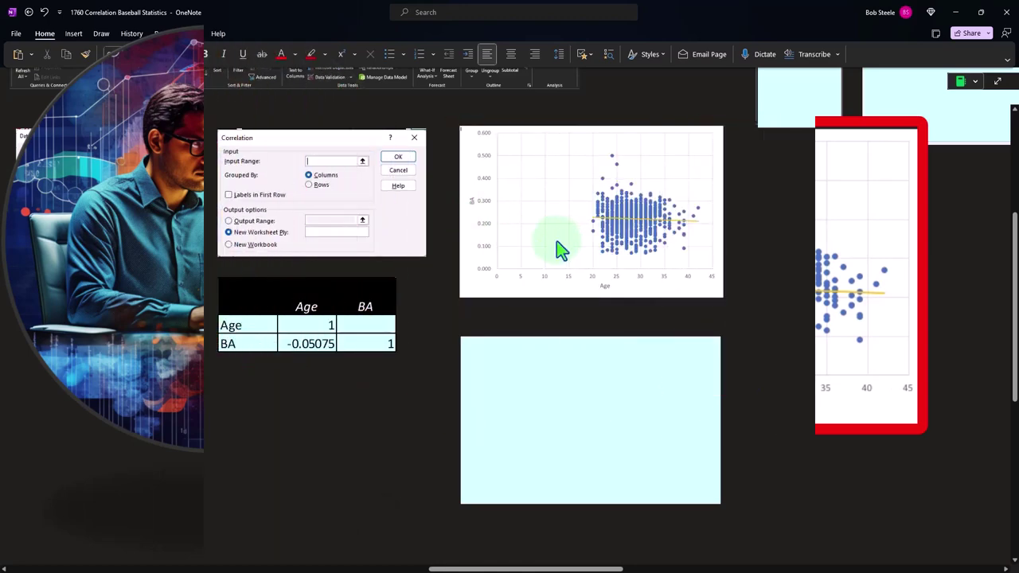
Load the second scatter chart, Age against BA, beneath the first scatter plot
ctrl+scroll(577, 241, up, 4)
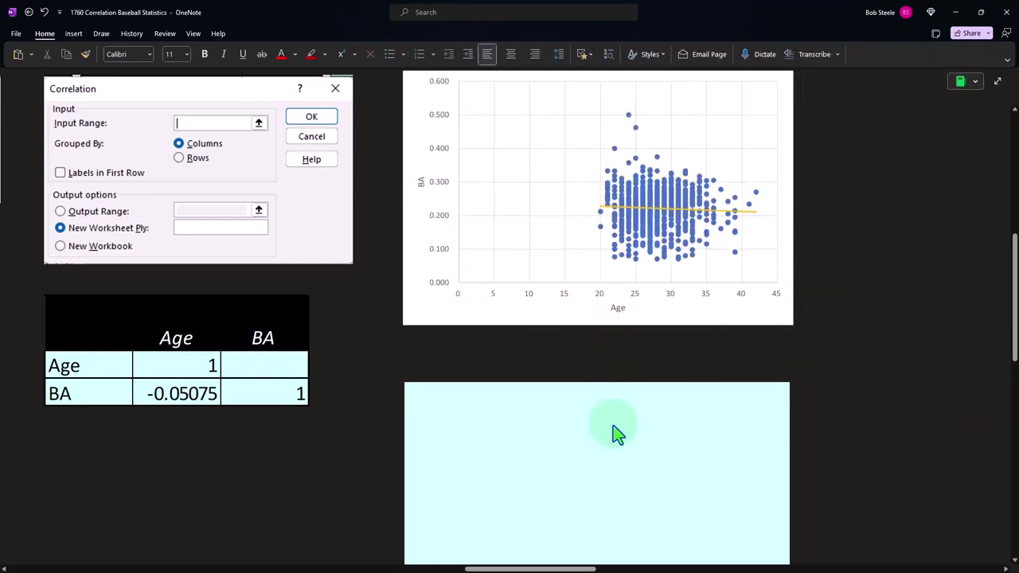
click(612, 426)
scroll(611, 423, down, 2)
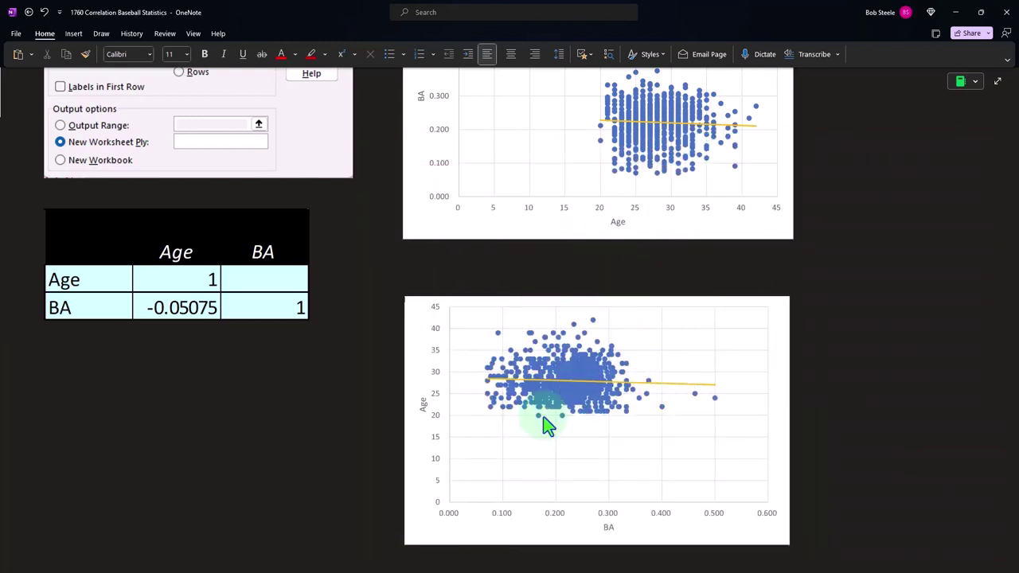
scroll(547, 426, up, 3)
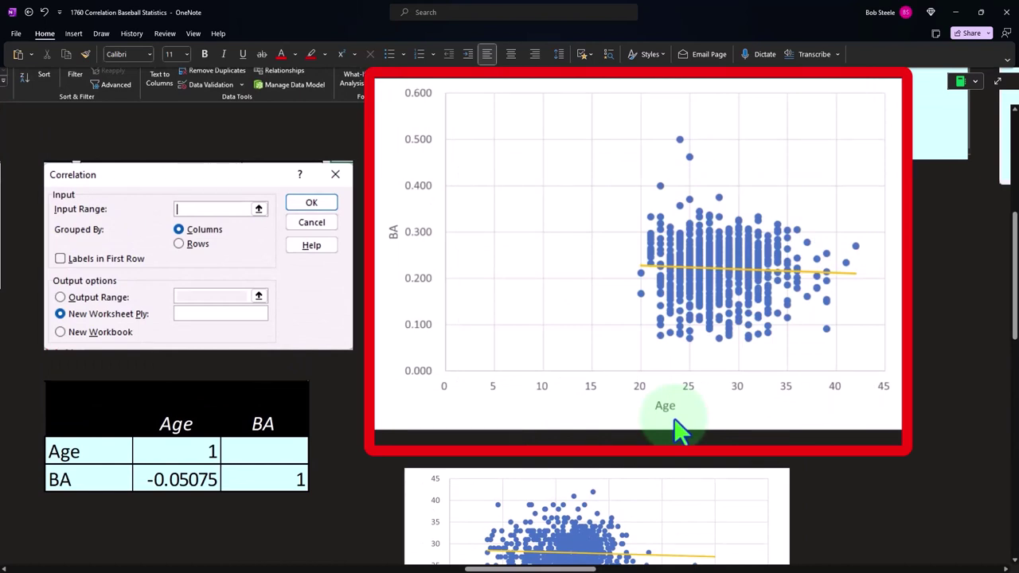
scroll(677, 430, up, 2)
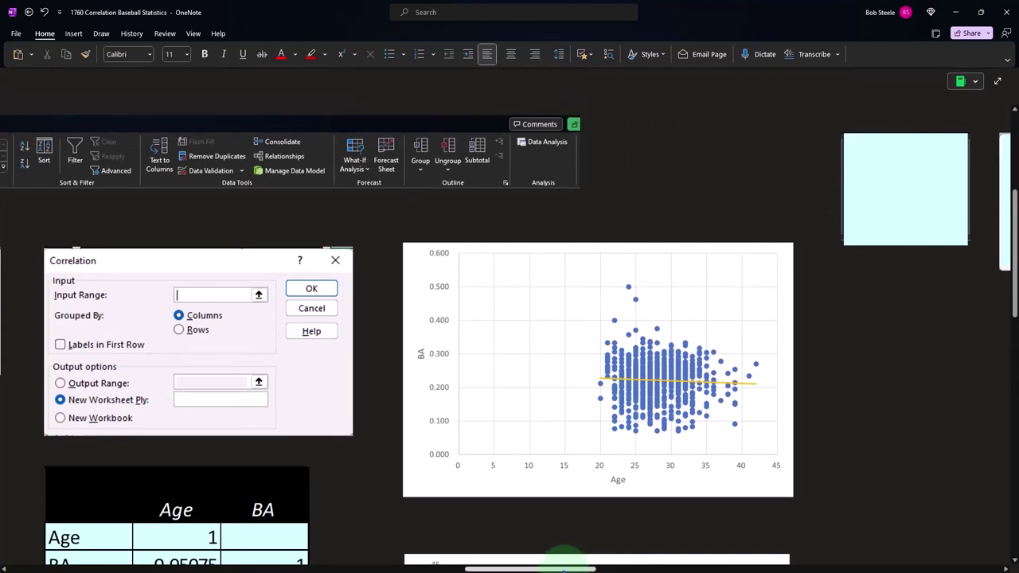
Load the pictures of the Data Analysis list and the Descriptive Statistics dialog
drag(564, 568, 650, 568)
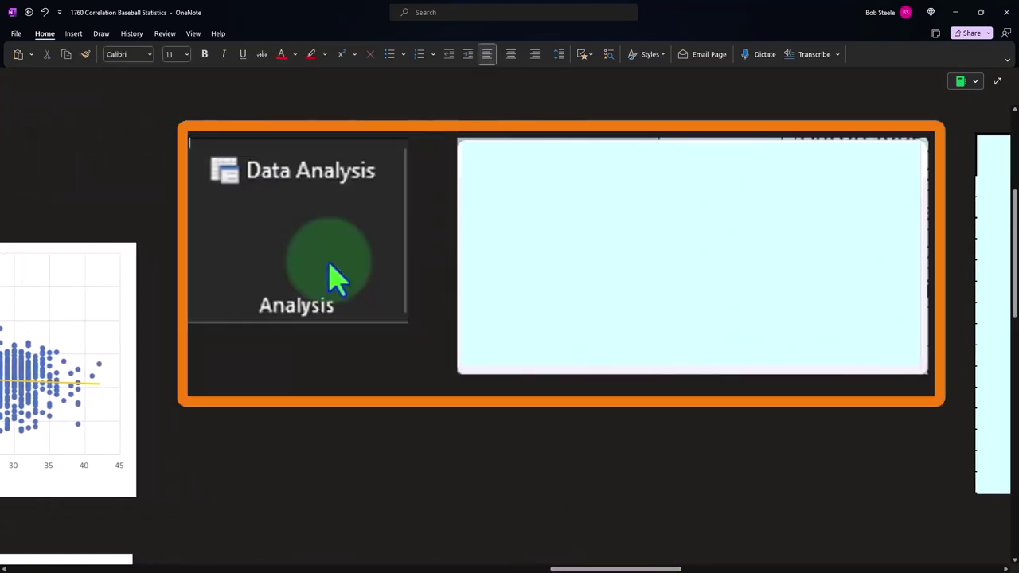
click(584, 219)
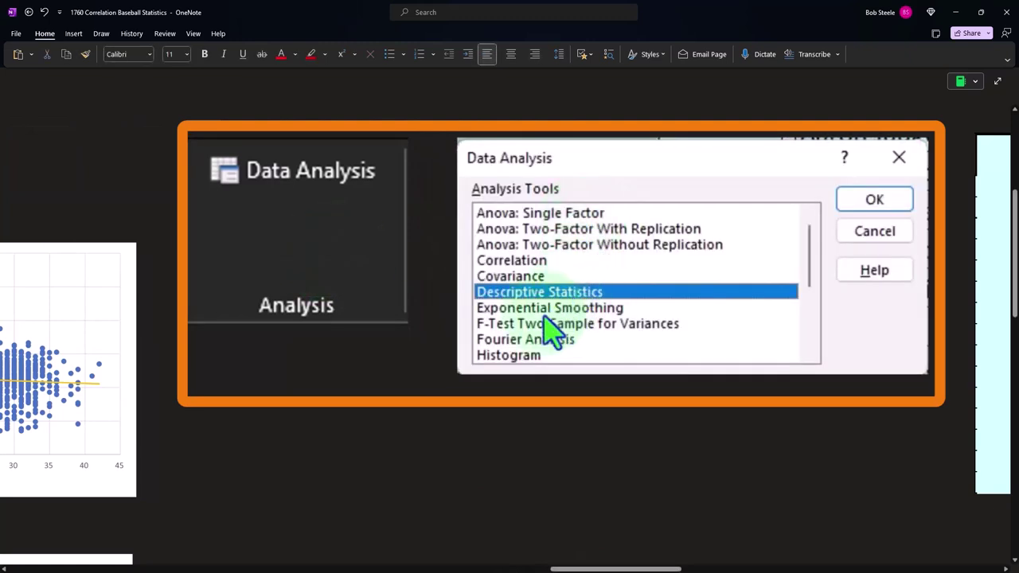
click(748, 231)
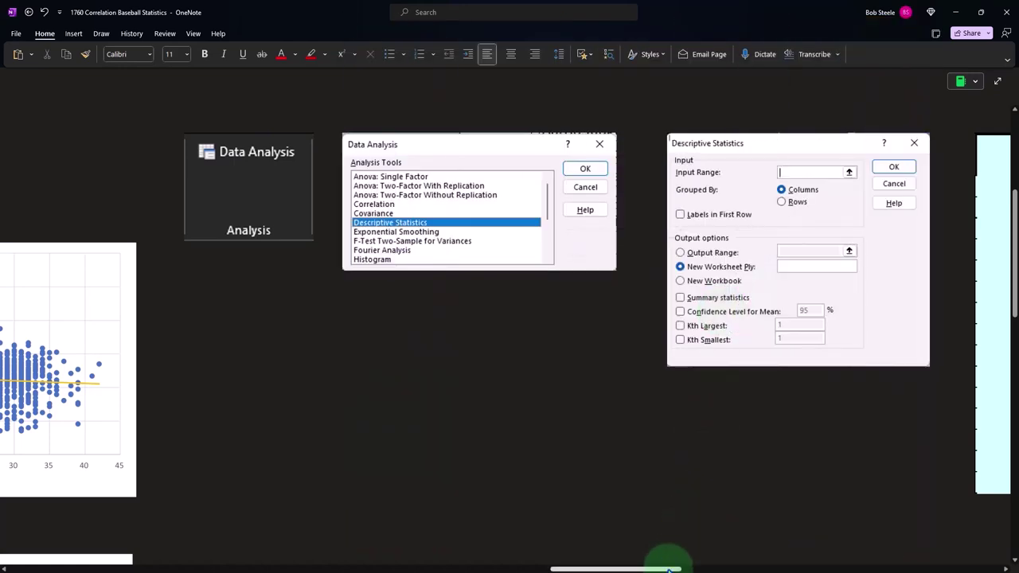
Reveal the Age and BA statistics output with means 27.96687 and 0.221579, count 815
drag(668, 568, 742, 569)
click(631, 286)
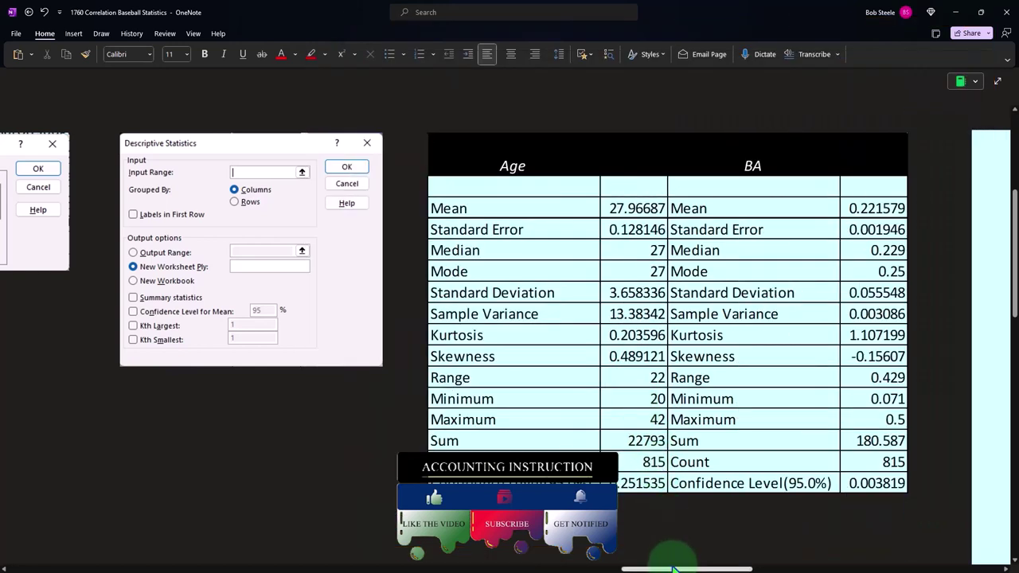
drag(674, 568, 697, 568)
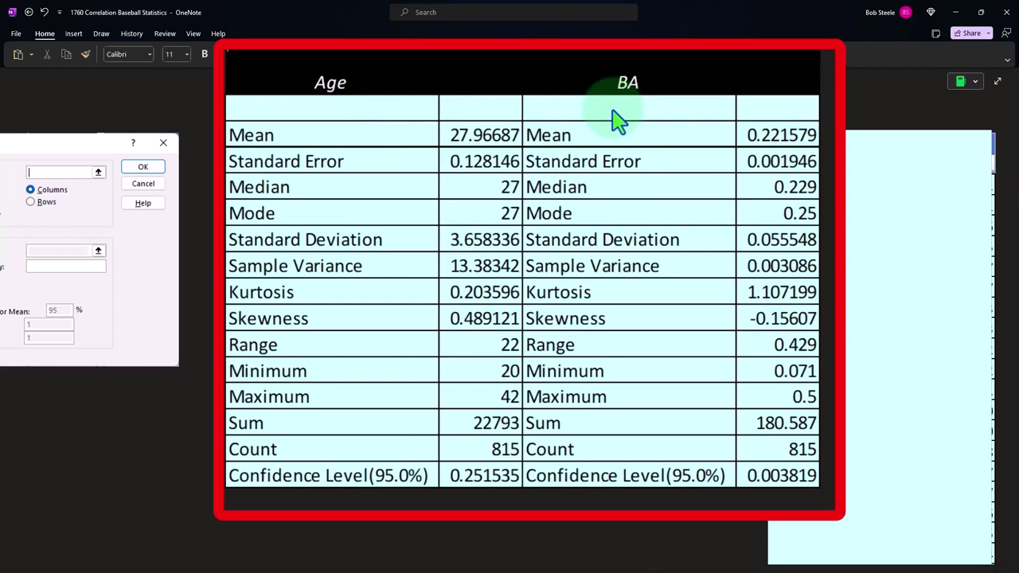
drag(683, 567, 728, 566)
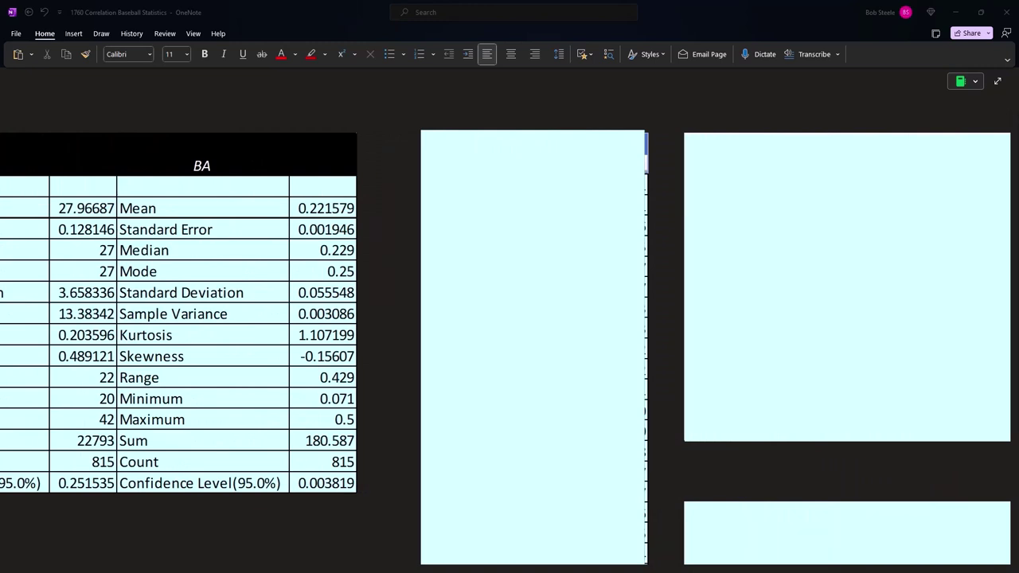
Load the Name/BA/RBI player table sorted by RBI from 131 downward
click(557, 159)
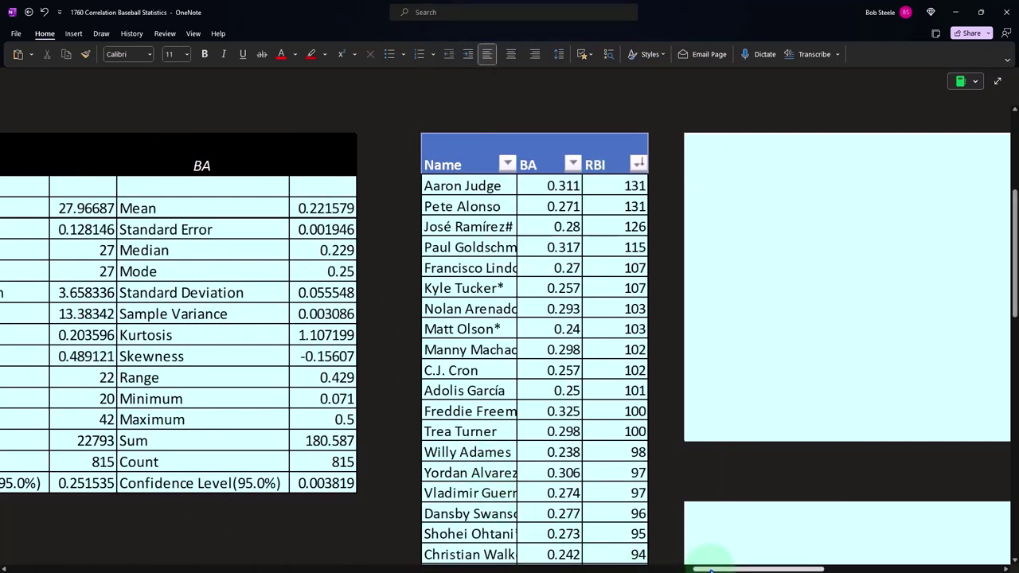
drag(711, 570, 750, 570)
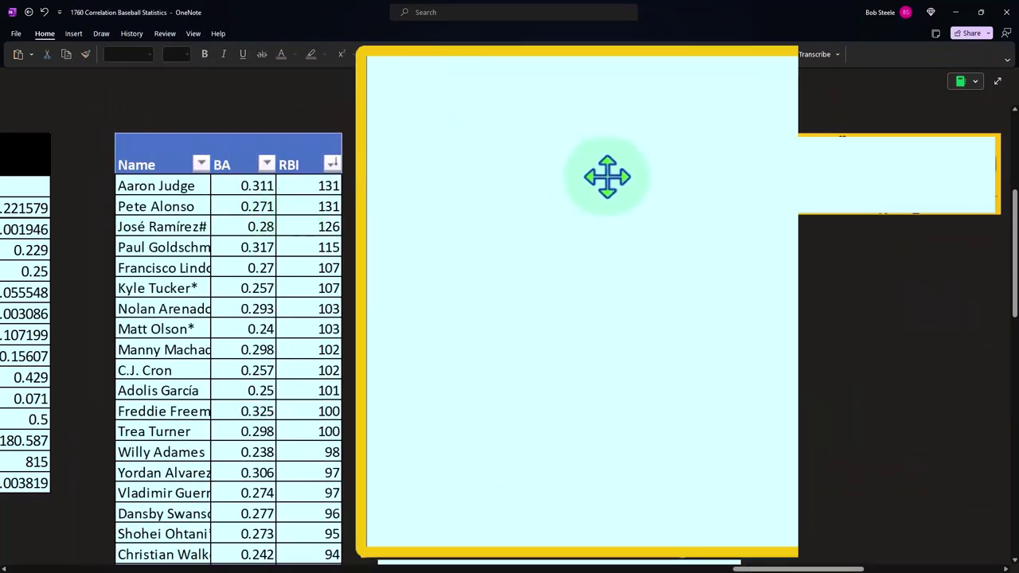
Load the RBI histogram beside the player table and the BA histogram under it
click(951, 178)
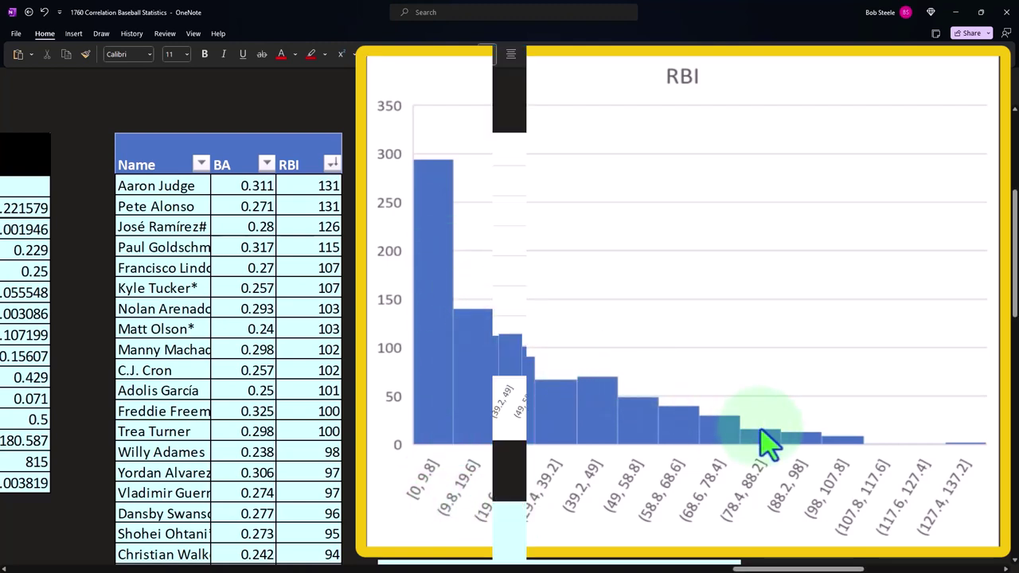
scroll(603, 368, down, 3)
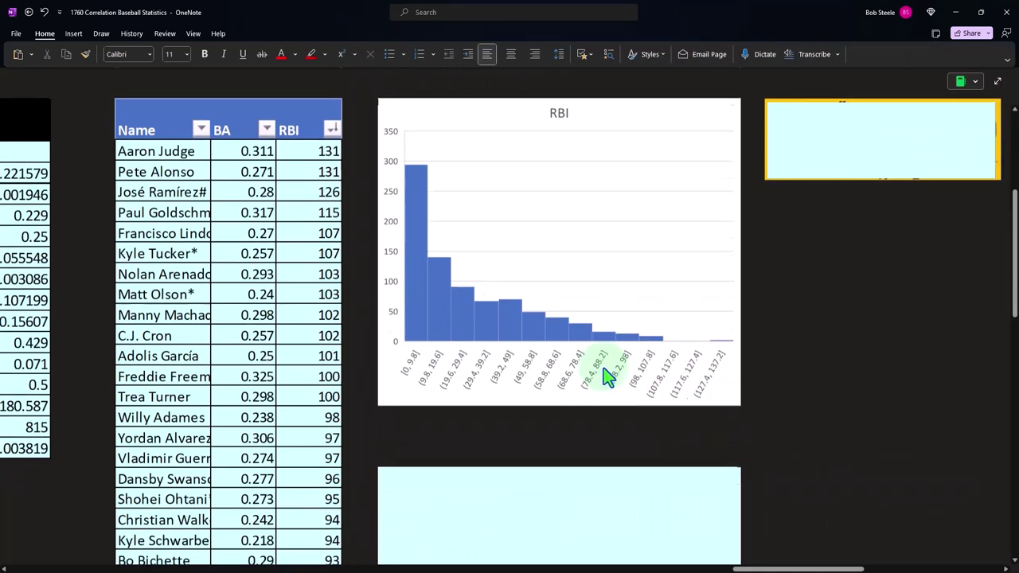
click(511, 359)
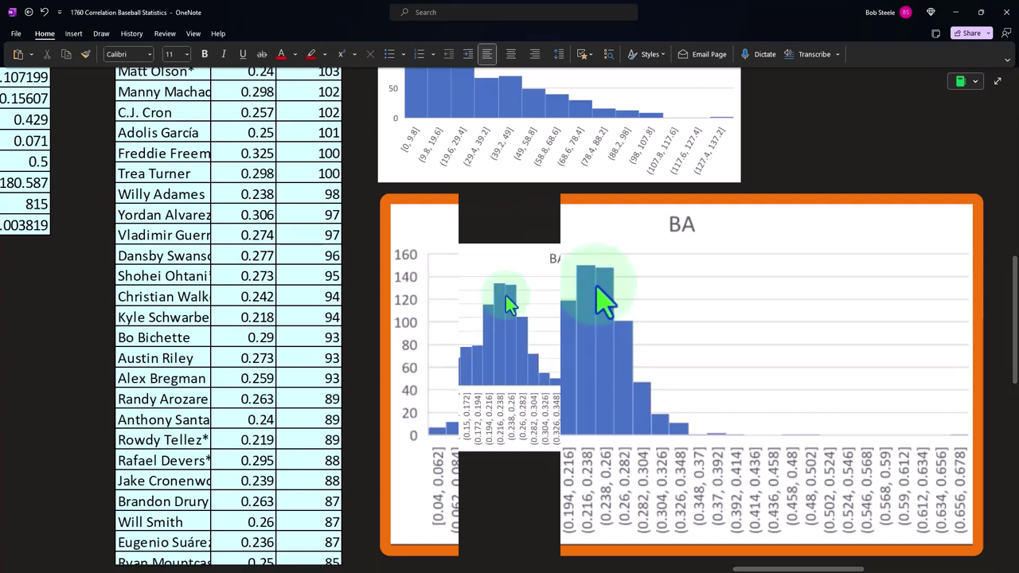
scroll(510, 305, up, 3)
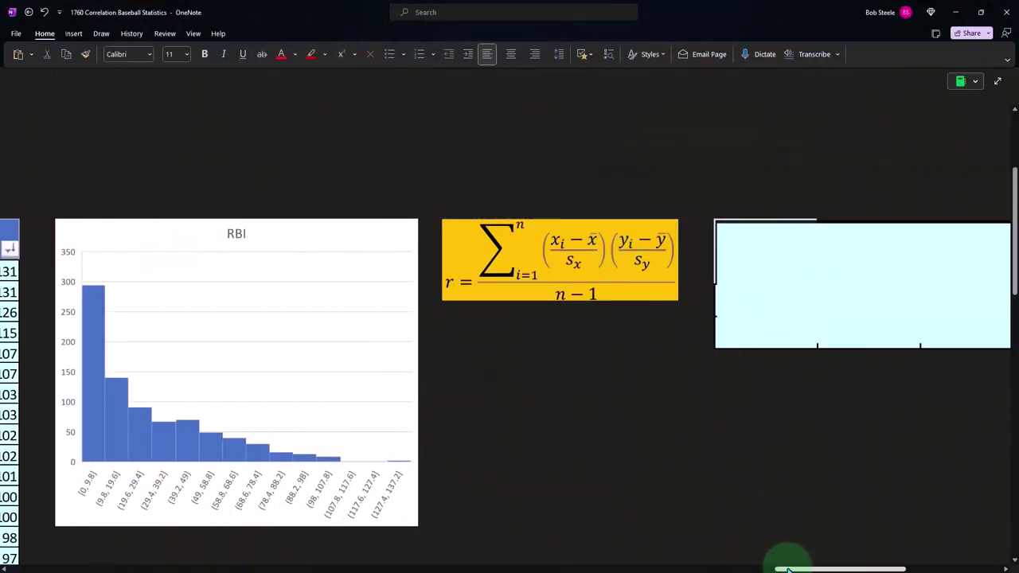
Move the r formula image beneath the BA/RBI Mean and SD table (means 0.221, 26.575)
drag(787, 569, 820, 568)
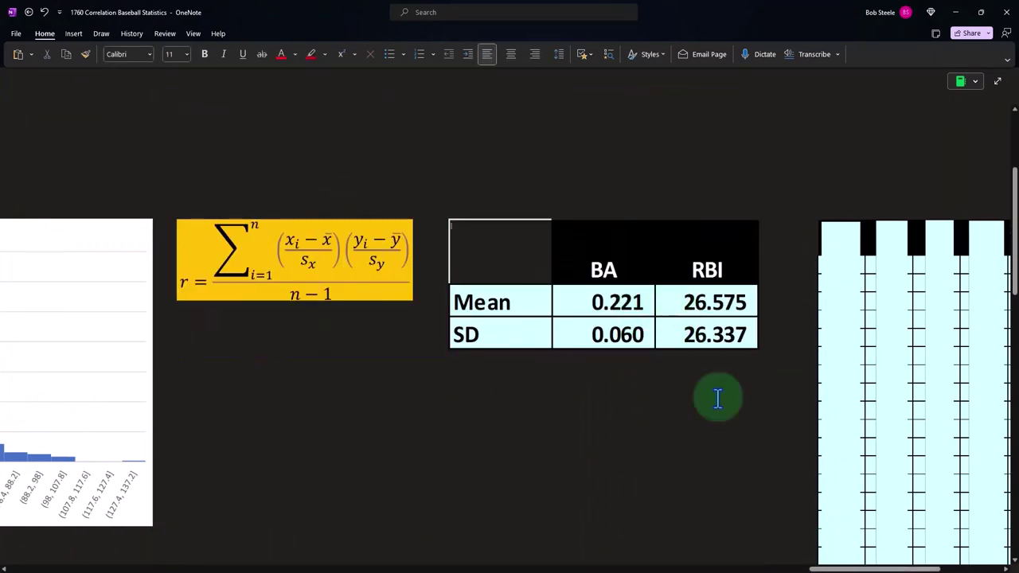
drag(822, 568, 739, 568)
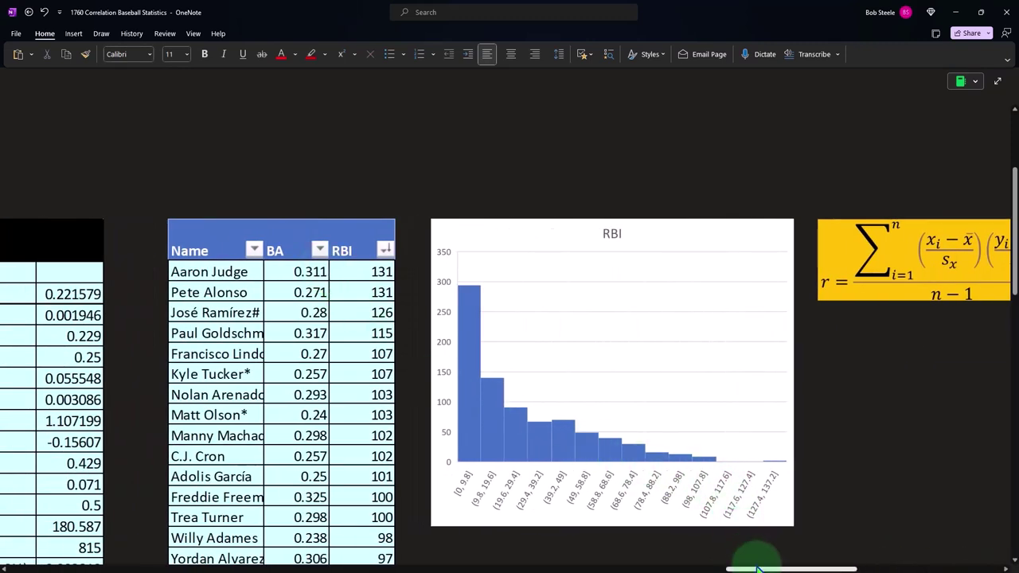
drag(758, 568, 833, 568)
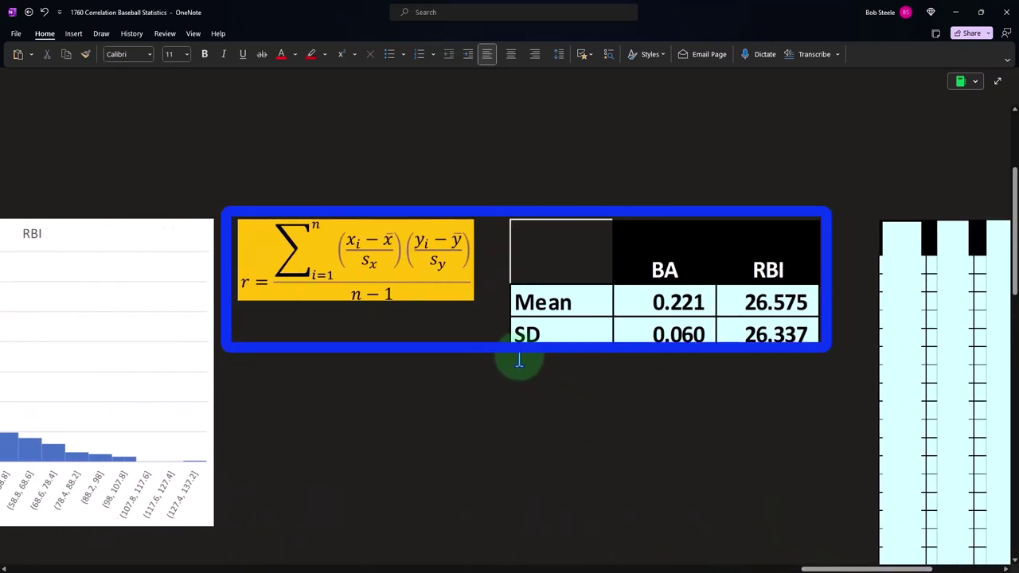
click(424, 284)
drag(372, 252, 717, 462)
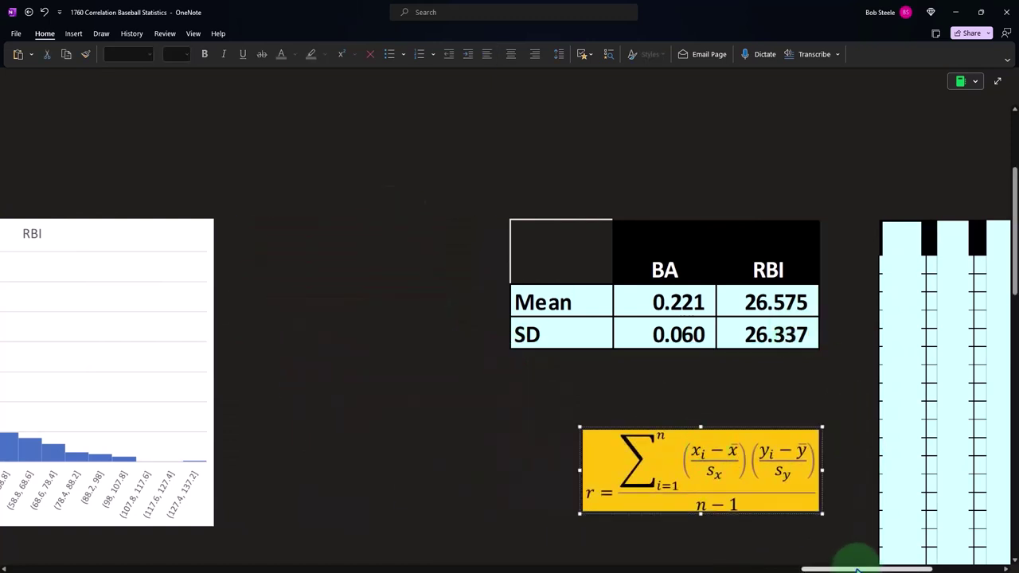
drag(853, 568, 924, 568)
click(404, 247)
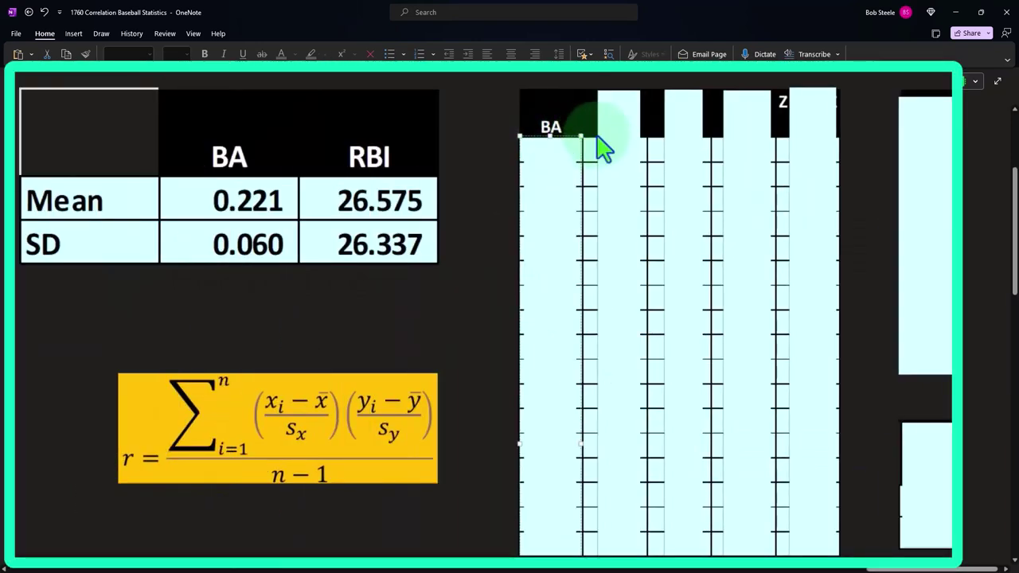
click(447, 229)
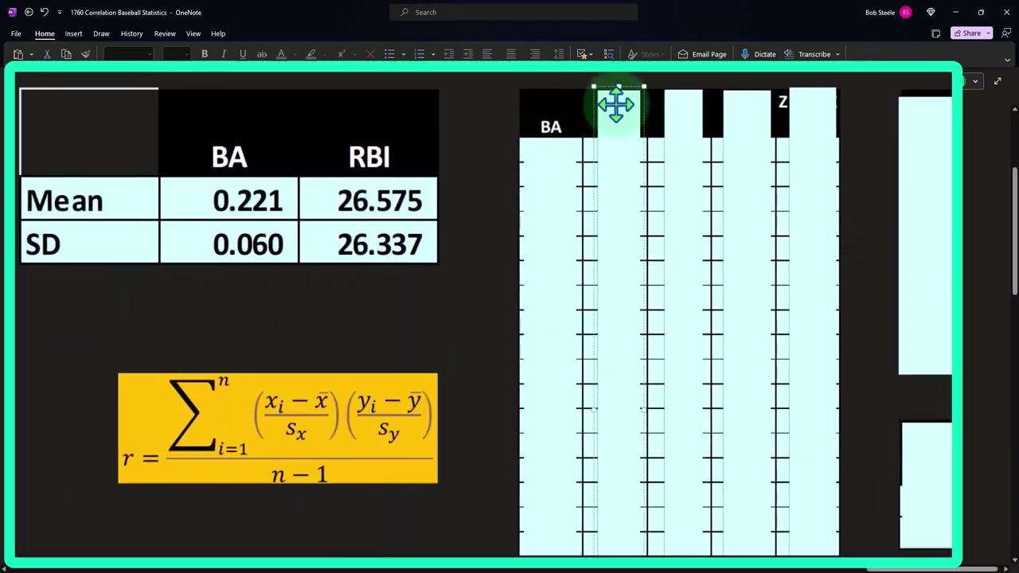
Uncover the Z BA header, its first score and the first BA value 0.311
drag(621, 110, 624, 163)
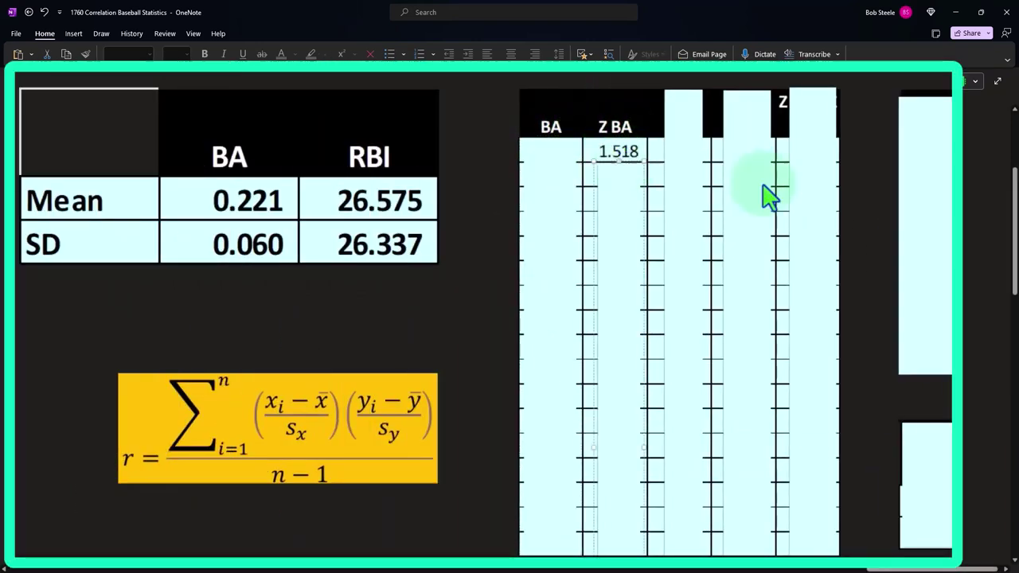
click(989, 284)
drag(846, 84, 752, 94)
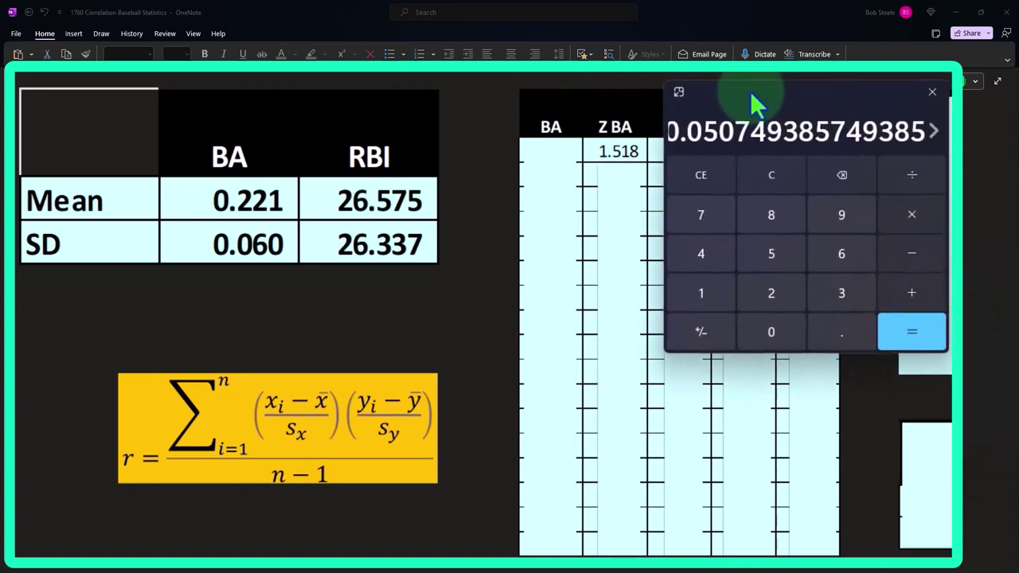
click(769, 175)
click(562, 191)
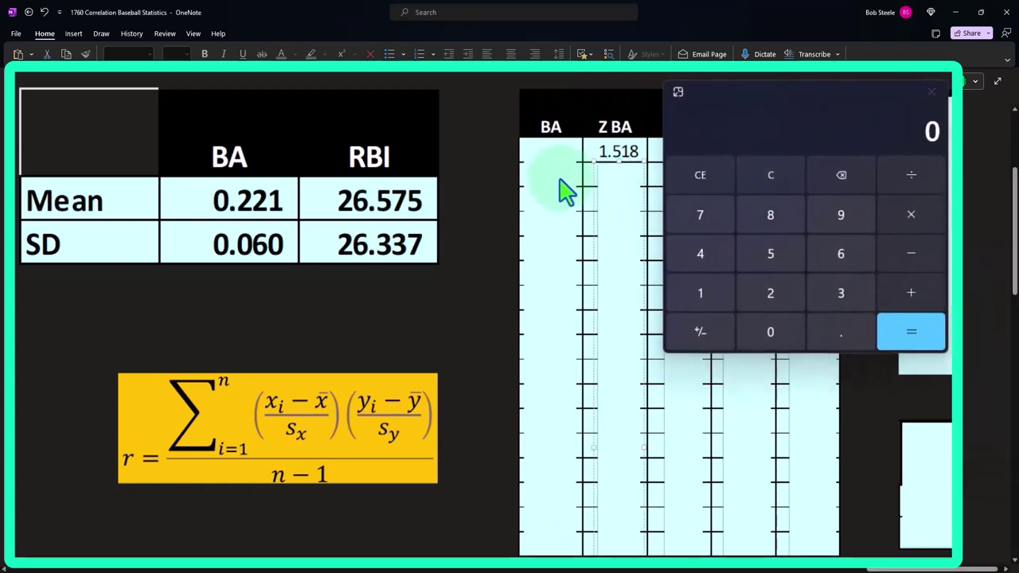
drag(546, 132, 546, 164)
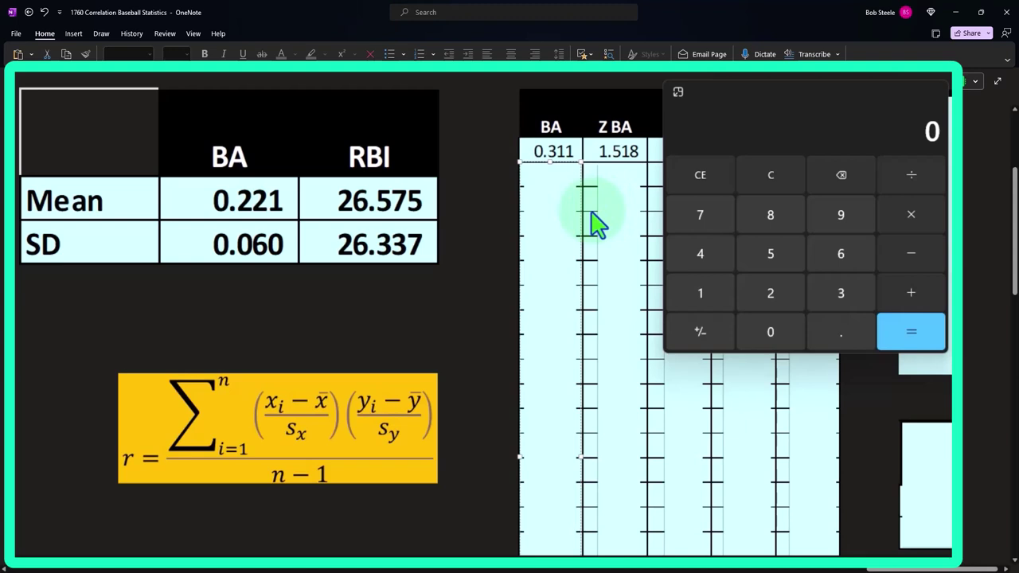
Check the first BA z-score in Calculator: (0.311 − 0.221) / 0.06 = 1.5
click(767, 185)
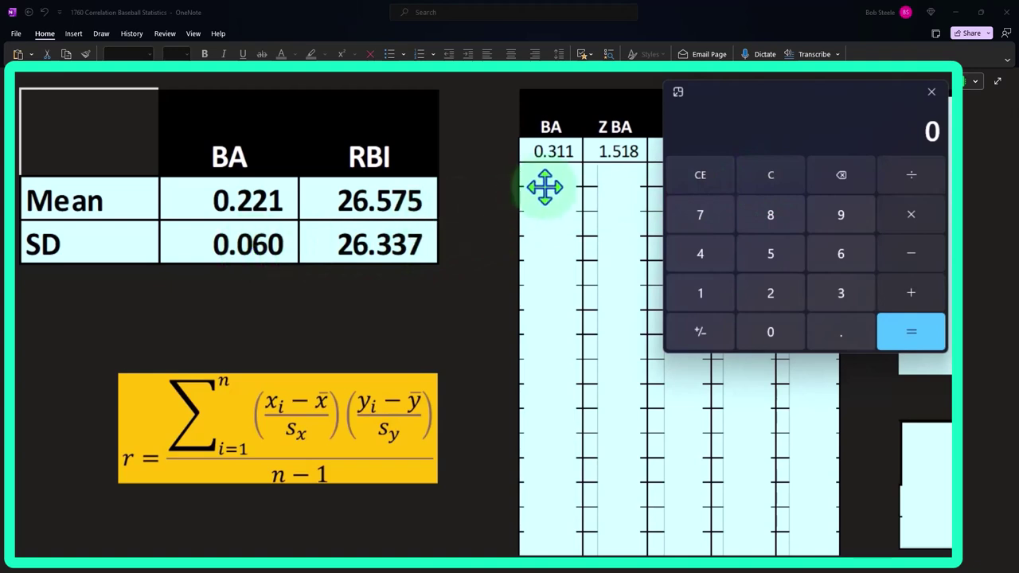
text(.311)
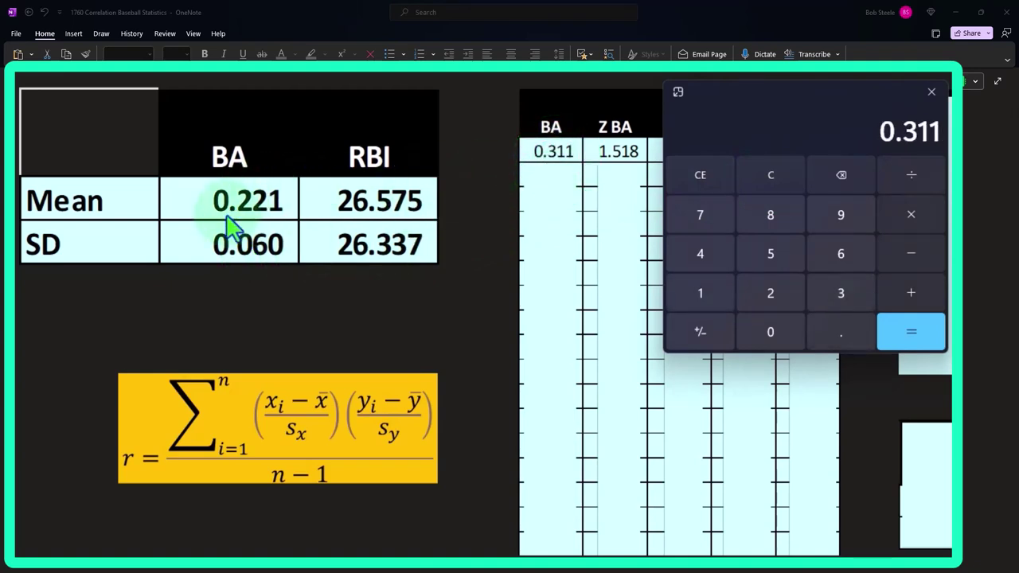
key(minus)
text(.221)
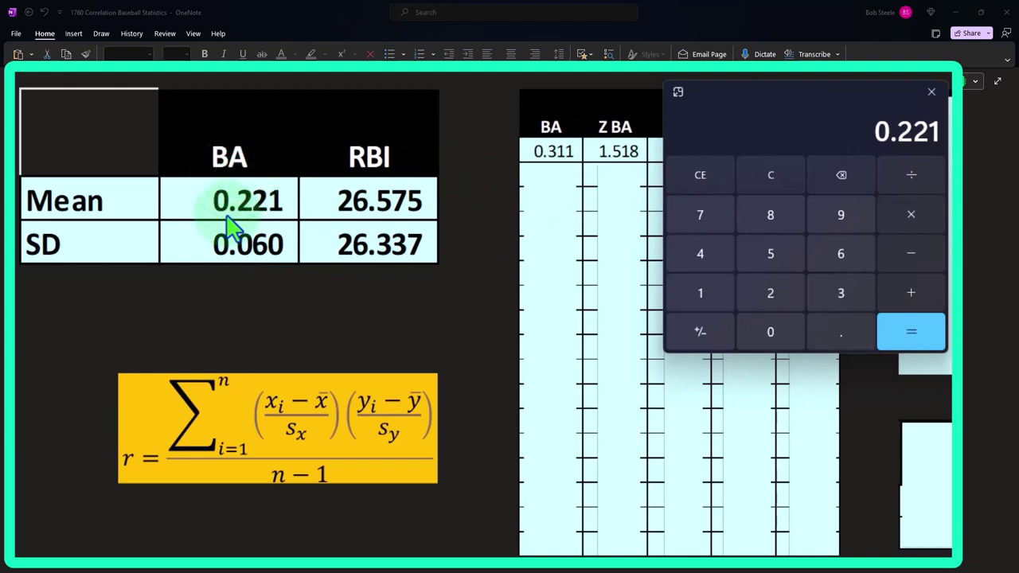
key(Return)
key(slash)
text(.06)
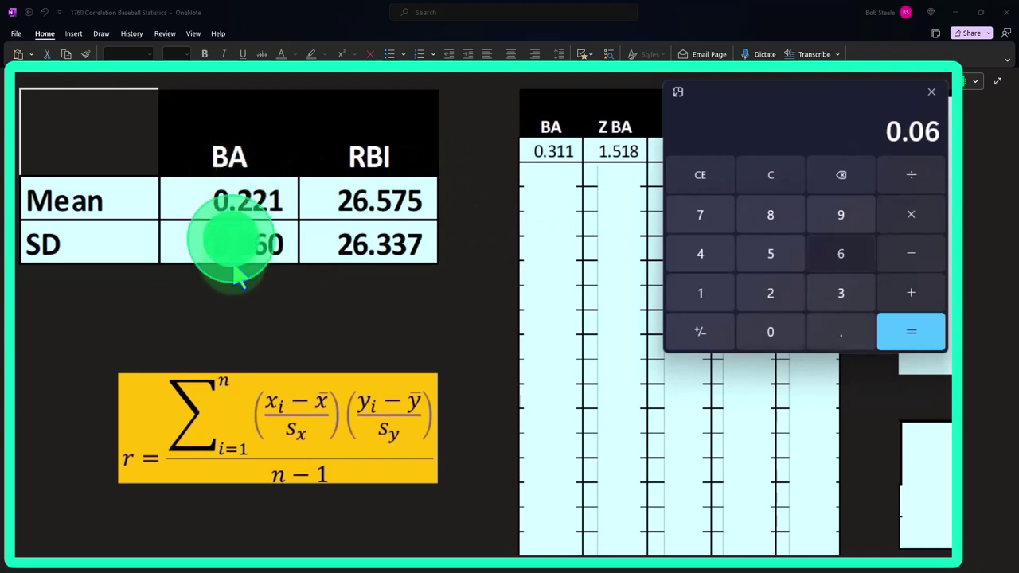
key(Return)
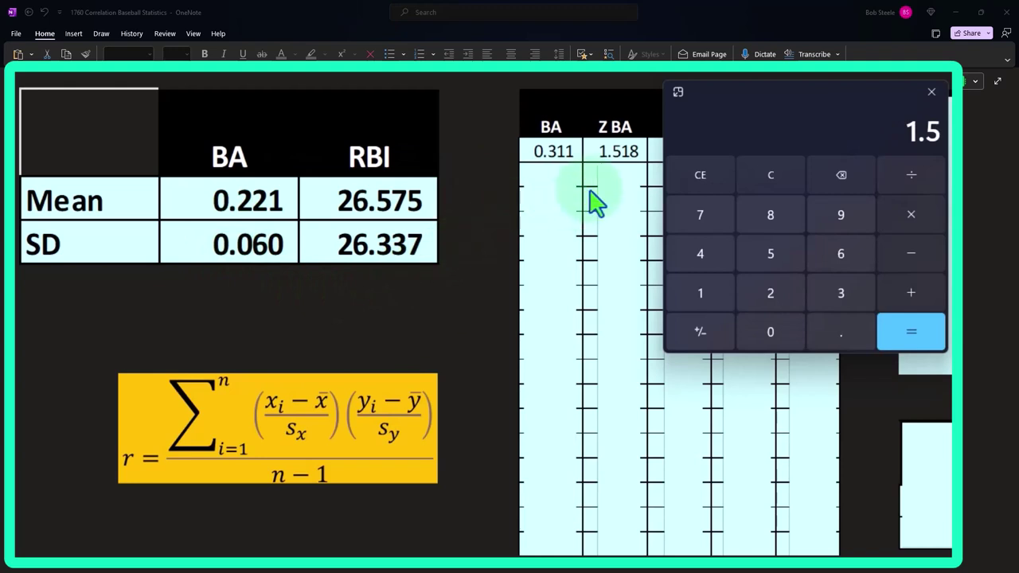
Delete the BA and Z BA column covers and uncover the RBI header with 131
drag(720, 99, 954, 89)
click(620, 151)
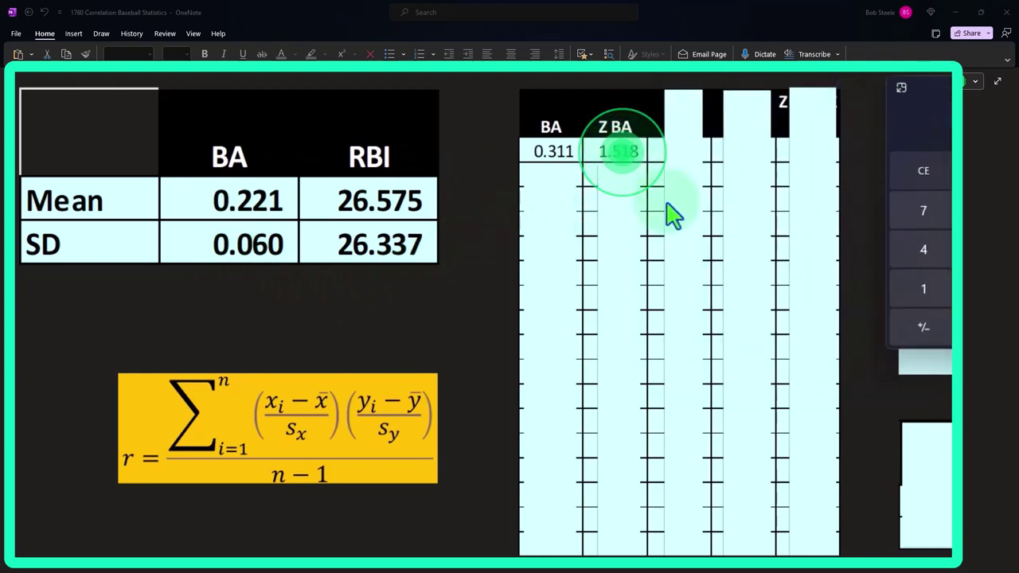
click(562, 228)
key(Delete)
click(628, 242)
key(Delete)
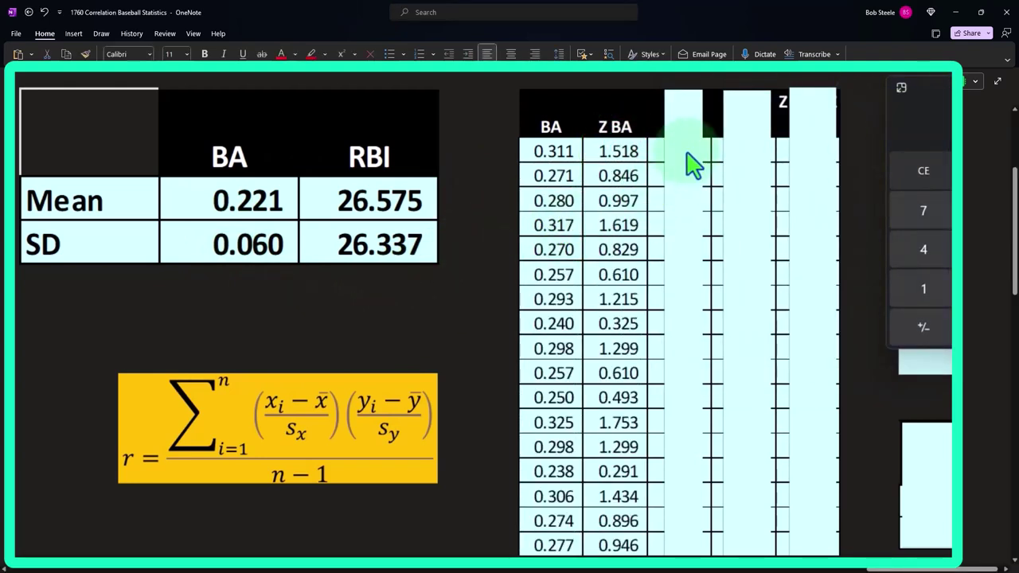
drag(683, 94, 685, 174)
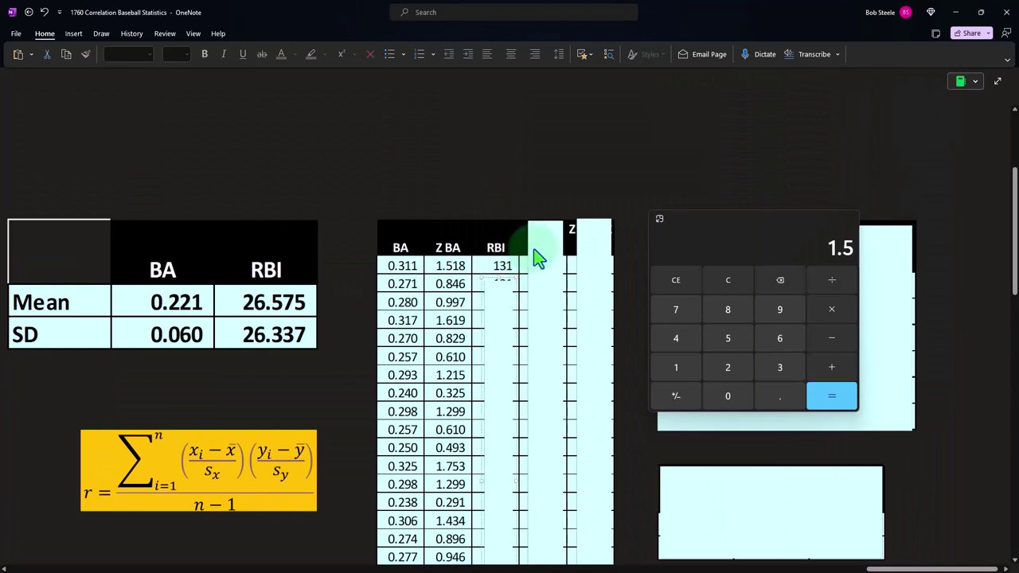
Uncover the first Z RBI value 3.965 and verify (131 − 26.575) / 26.337 in Calculator
drag(541, 221, 539, 276)
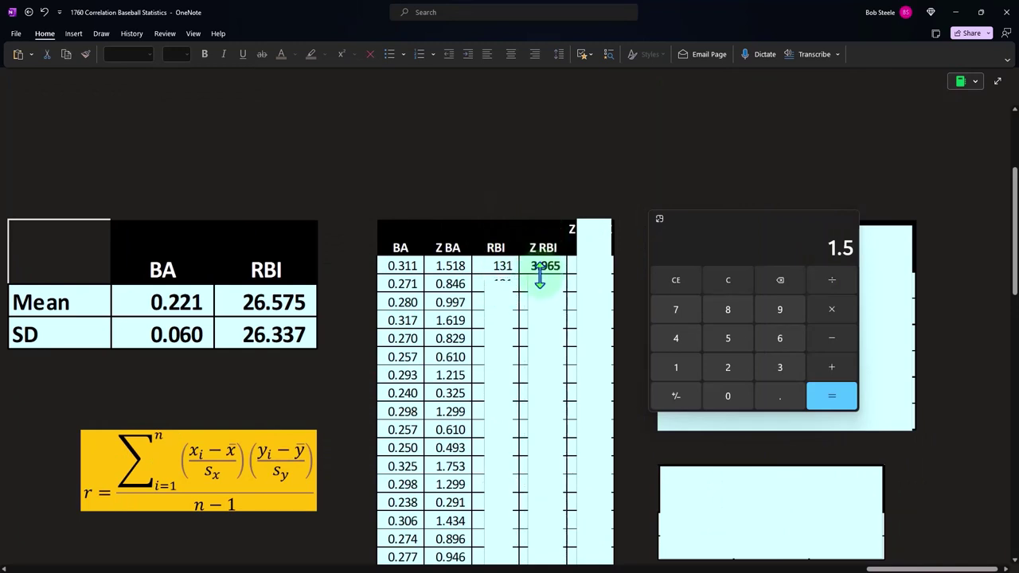
drag(690, 224, 583, 301)
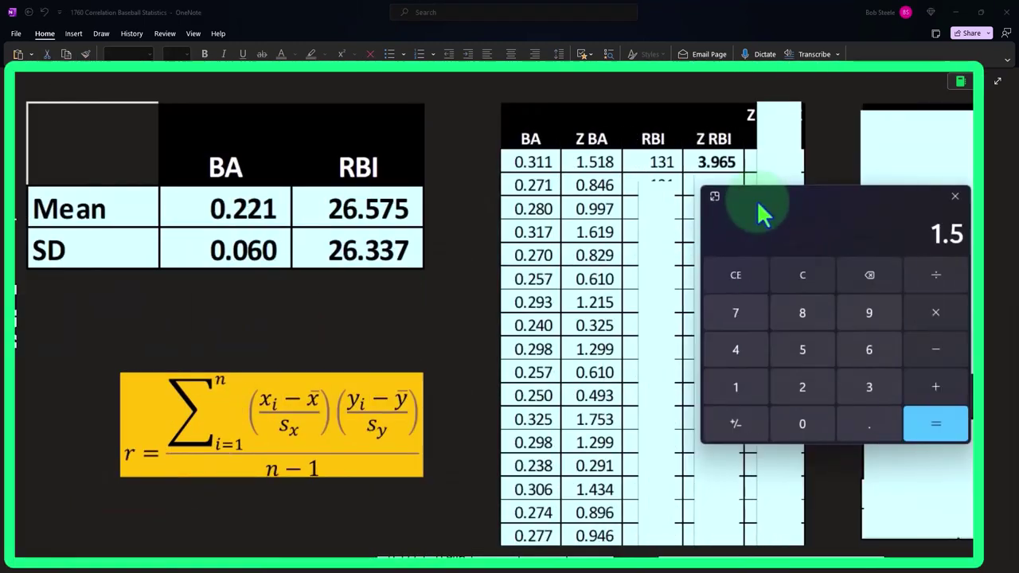
click(799, 286)
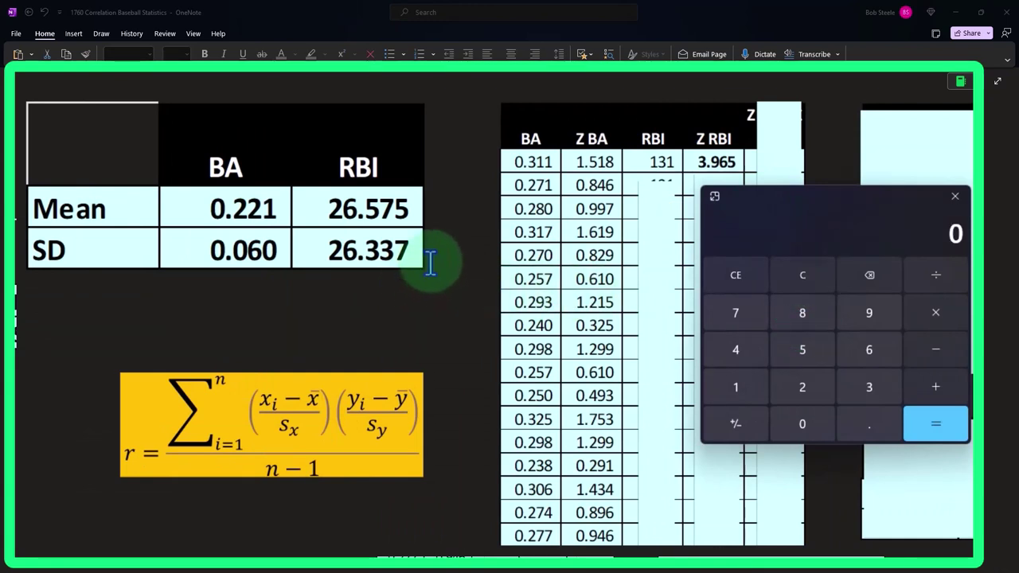
text(131)
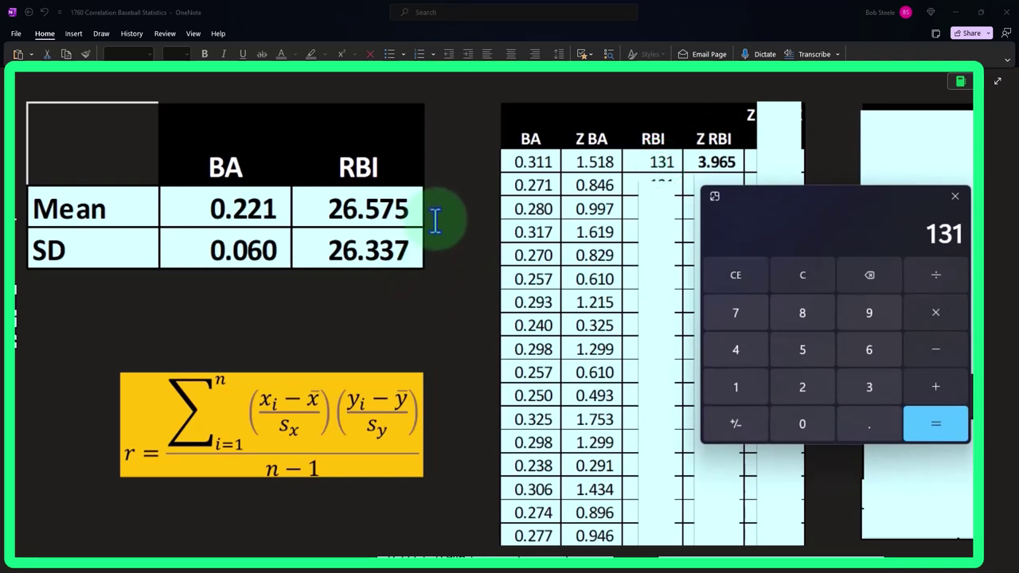
text(26.575)
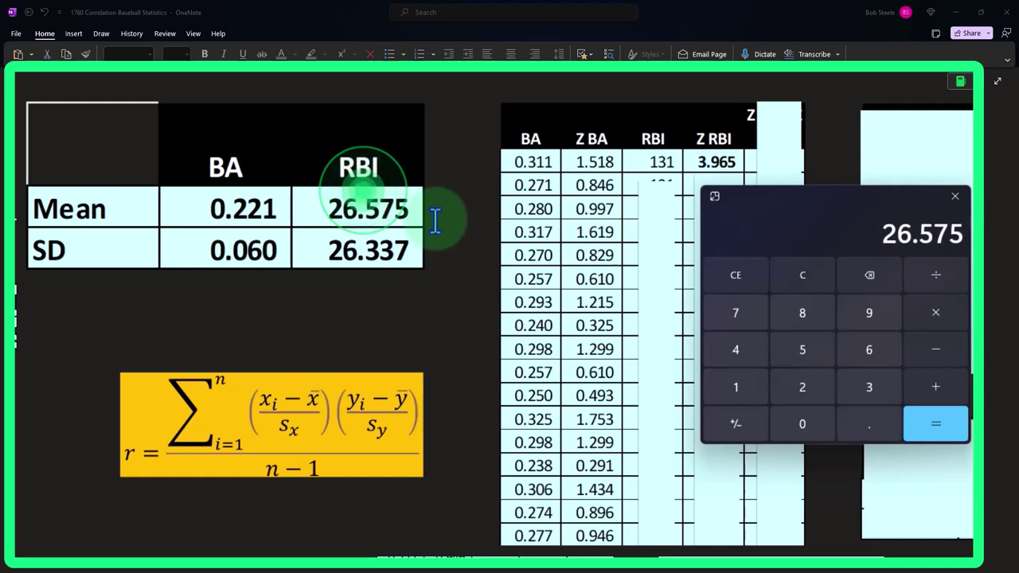
key(Return)
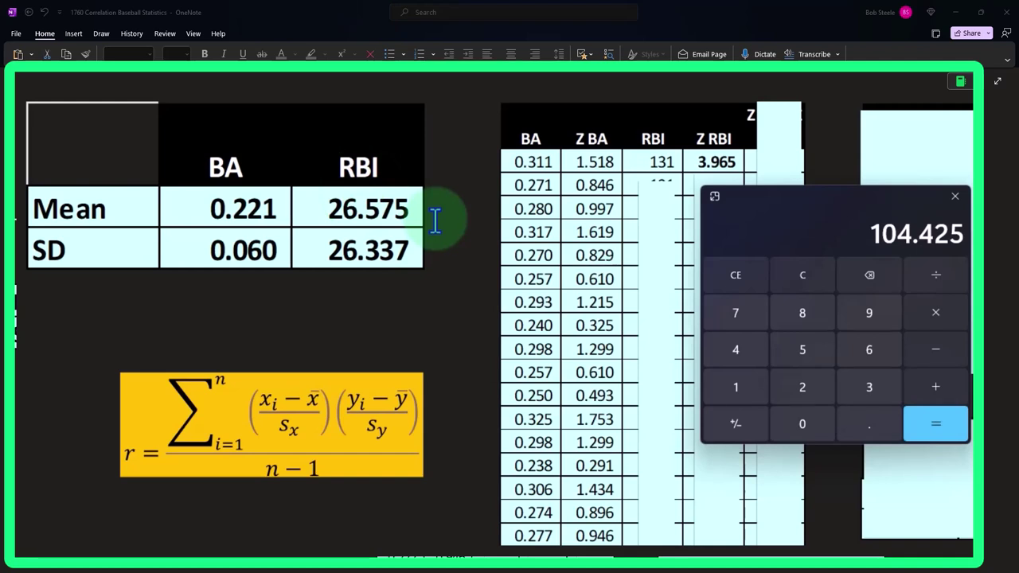
text(26.)
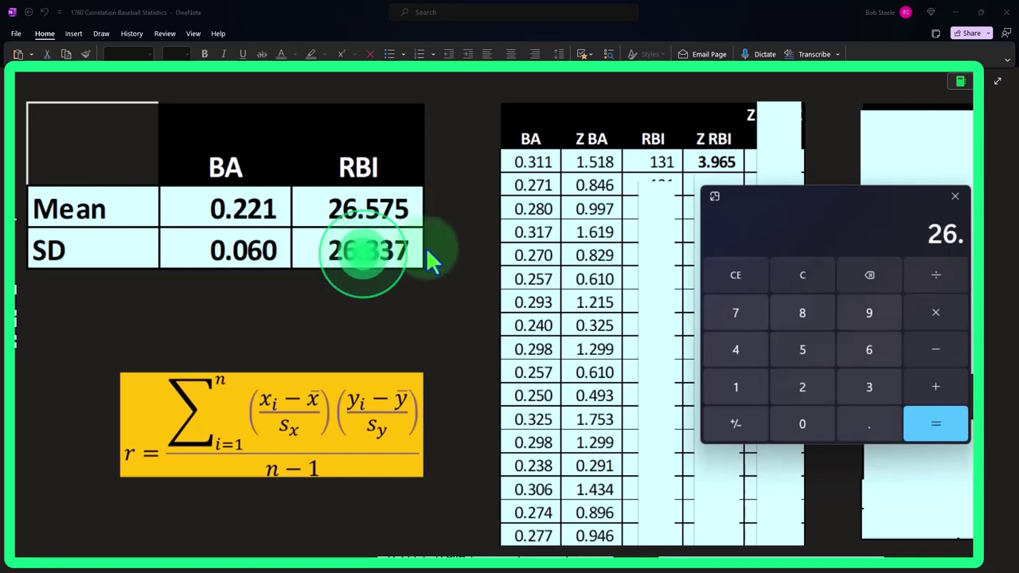
text(337)
key(Return)
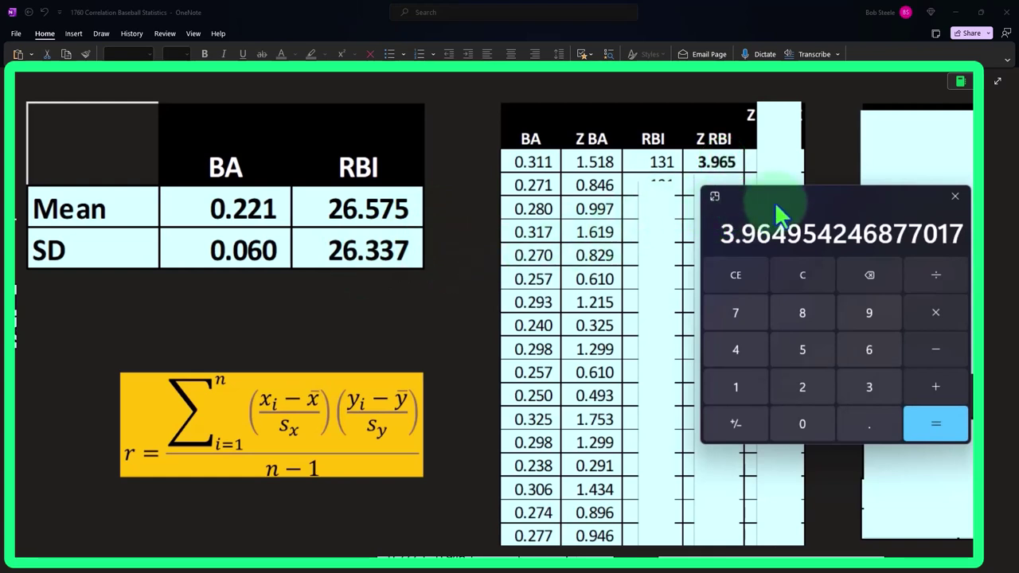
Close Calculator and delete the covers over the RBI and Z RBI columns
click(954, 196)
click(654, 209)
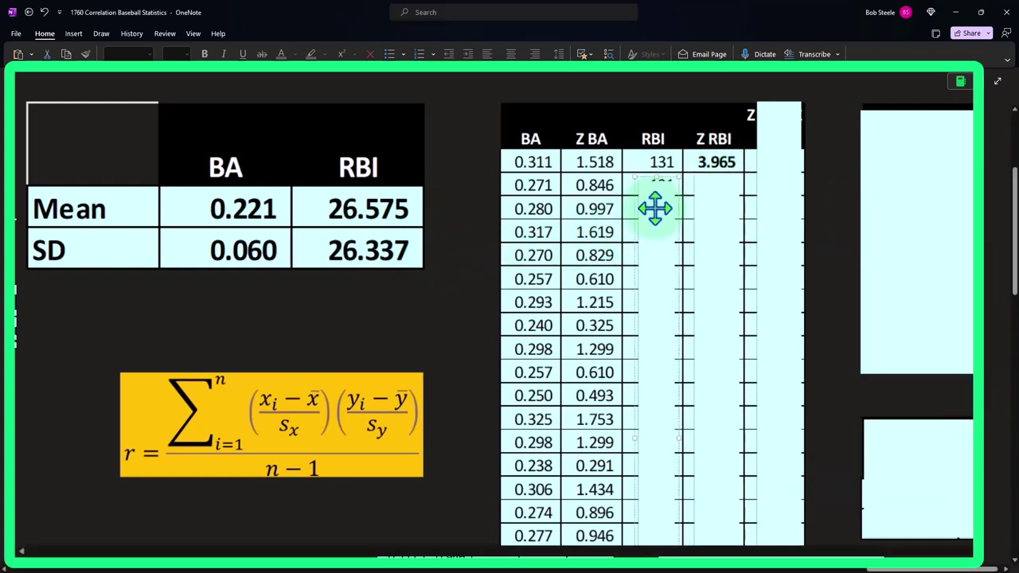
key(Delete)
click(705, 238)
key(Delete)
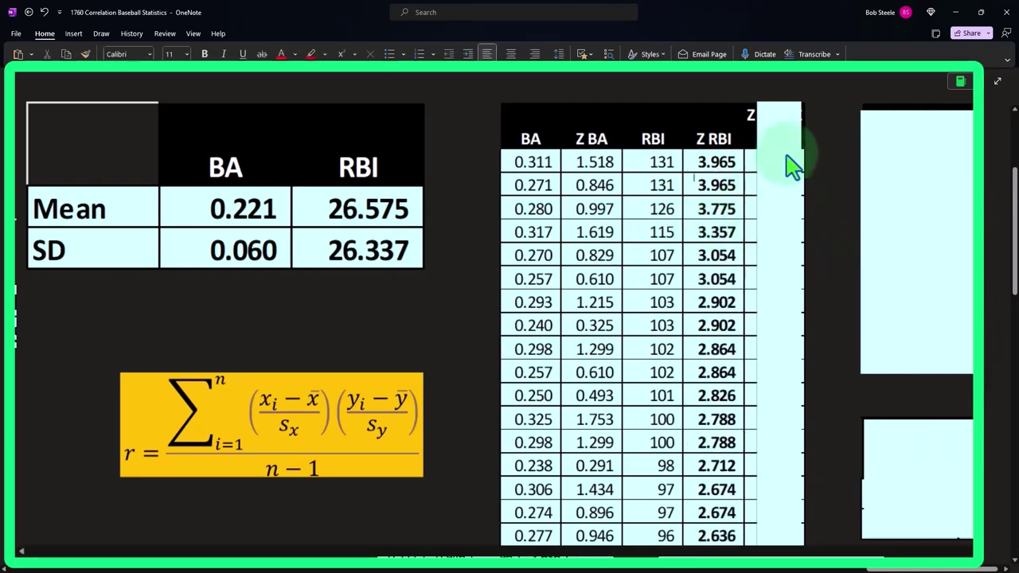